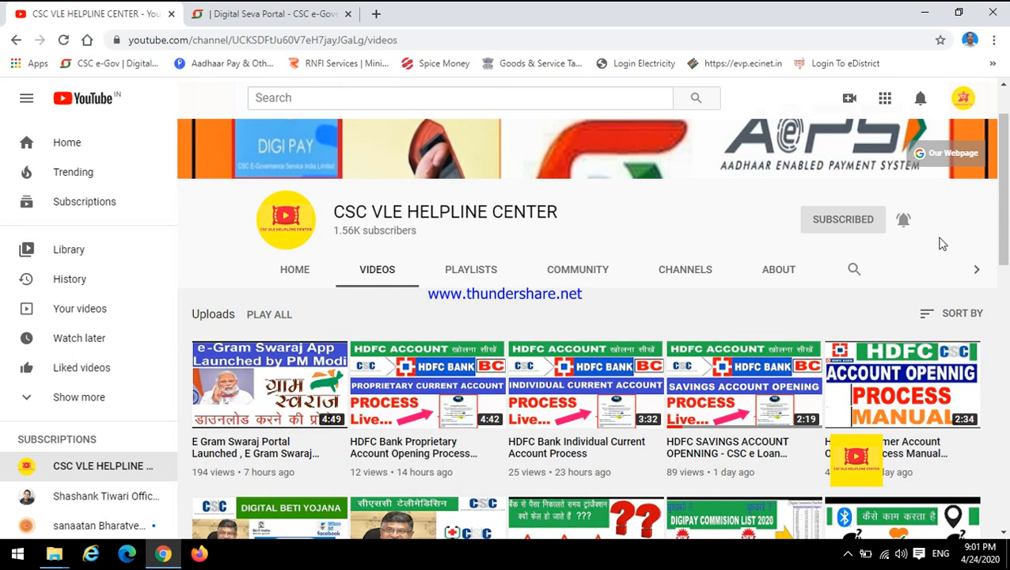
Step: Switch to the Digital Seva Portal and open its insurance services page
{"action": "left_click", "coordinate": [281, 9]}
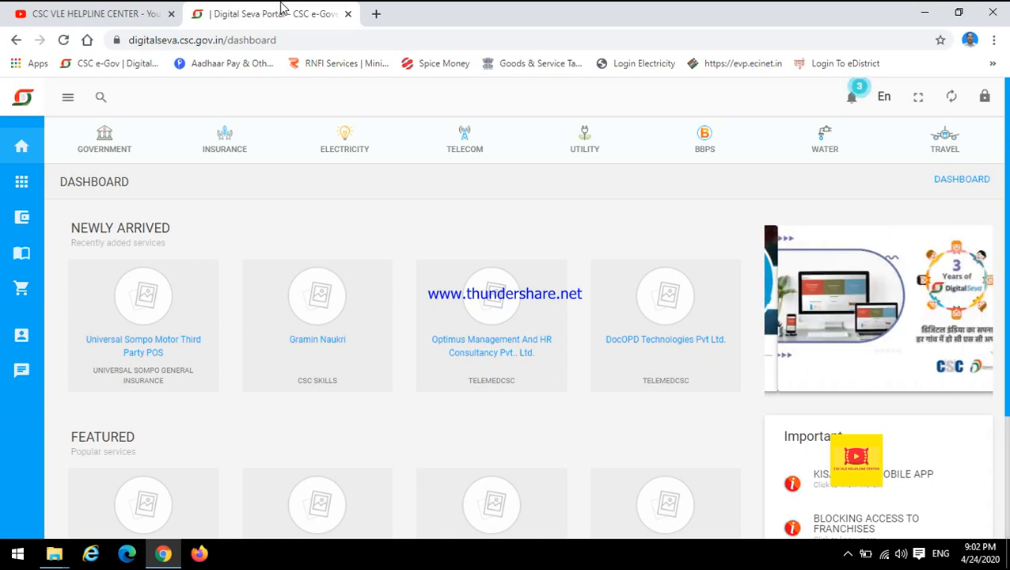
{"action": "left_click", "coordinate": [325, 214]}
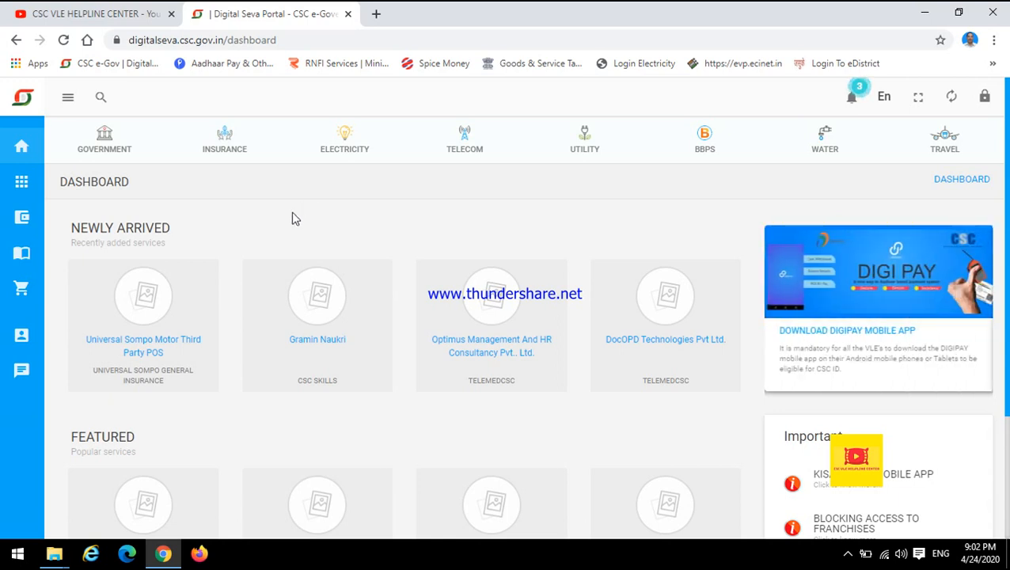
{"action": "left_click", "coordinate": [225, 136]}
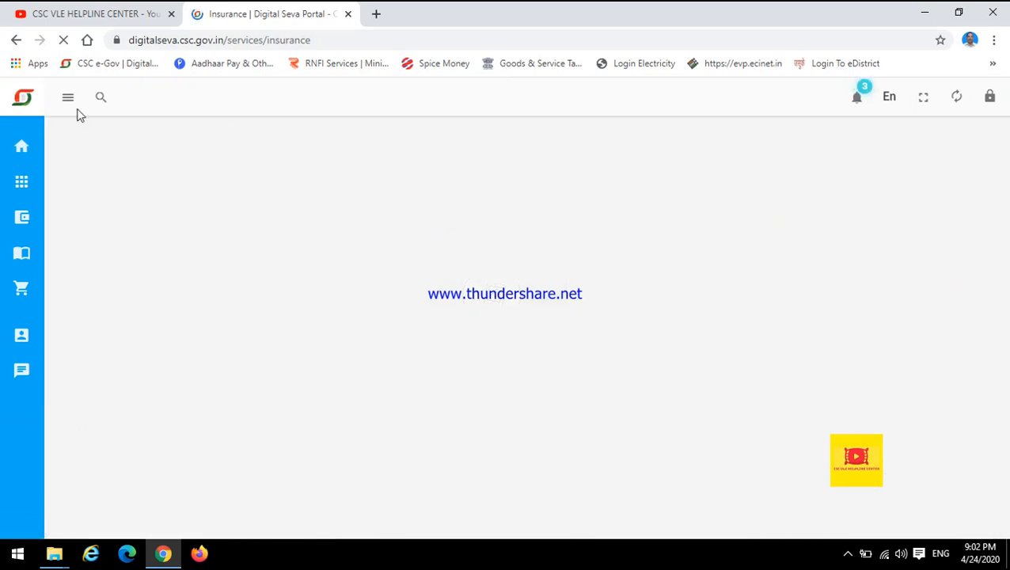
{"action": "mouse_move", "coordinate": [22, 216]}
{"action": "left_click", "coordinate": [140, 40]}
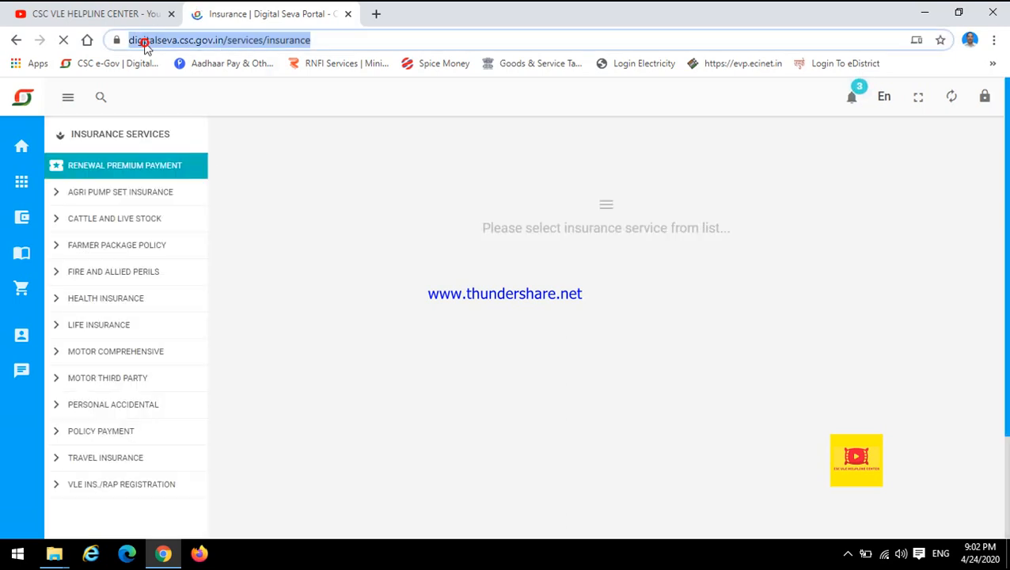
{"action": "left_click", "coordinate": [327, 251]}
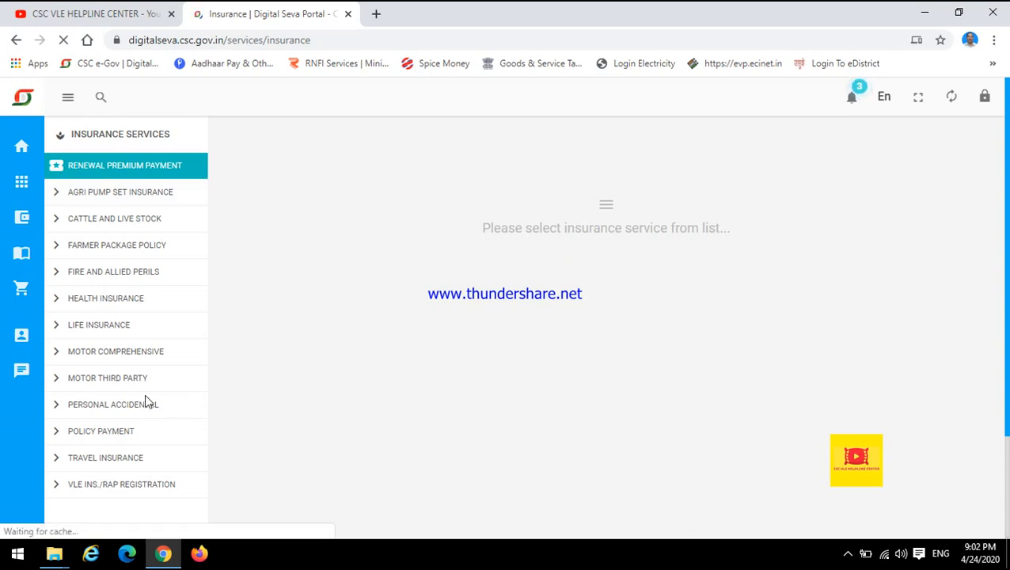
Step: Show the motor third party insurance products and open the Bajaj Motor Third Party service
{"action": "left_click", "coordinate": [91, 383]}
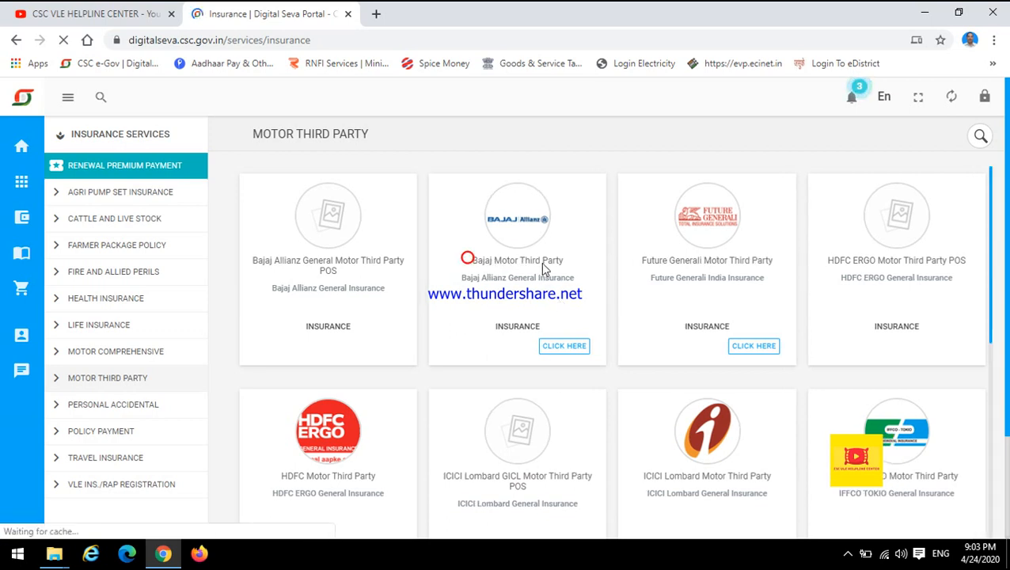
{"action": "left_click_drag", "start_coordinate": [466, 260], "coordinate": [560, 271]}
{"action": "left_click", "coordinate": [552, 295]}
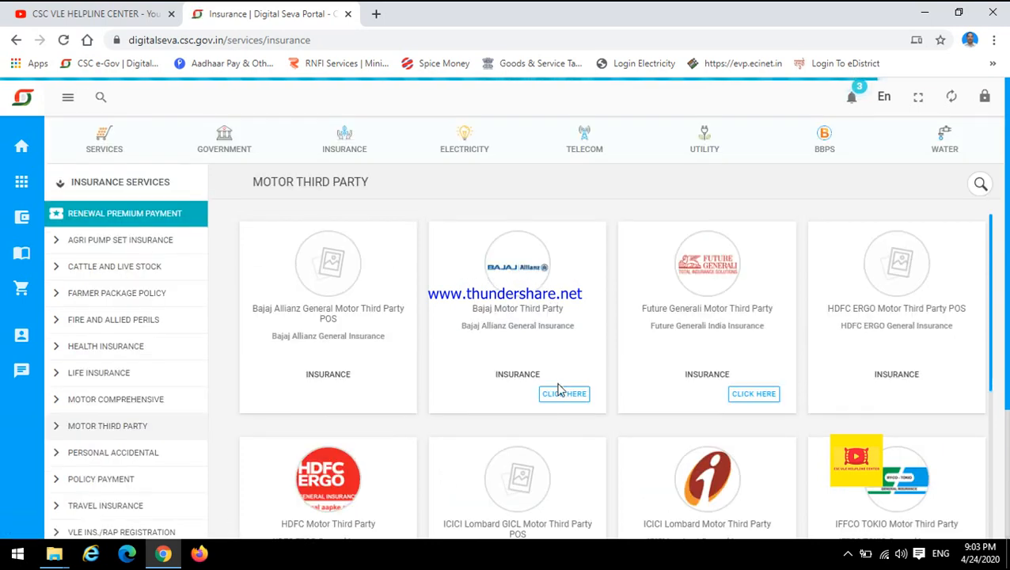
{"action": "left_click", "coordinate": [563, 394]}
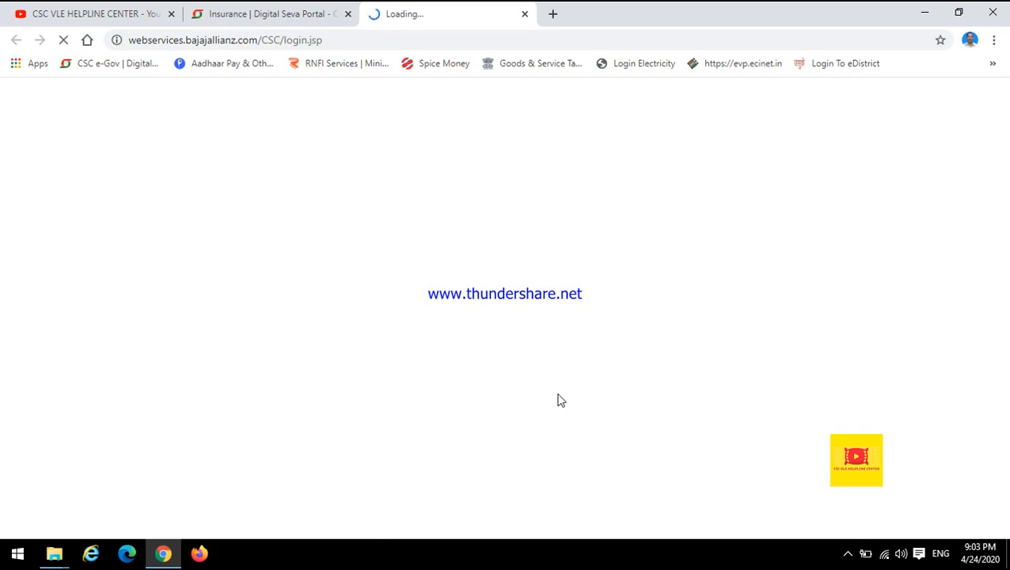
{"action": "left_click", "coordinate": [281, 8]}
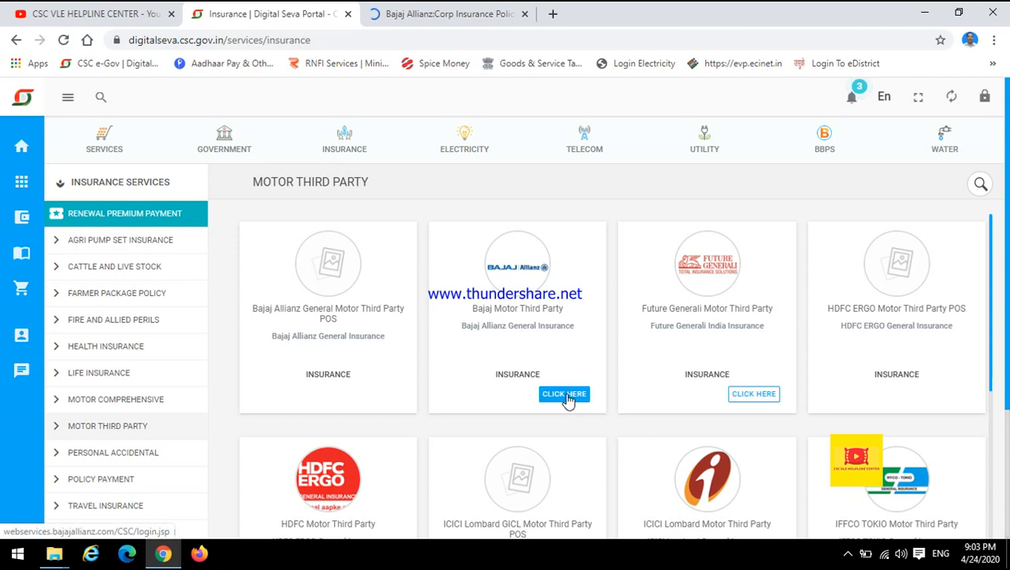
{"action": "left_click", "coordinate": [483, 10]}
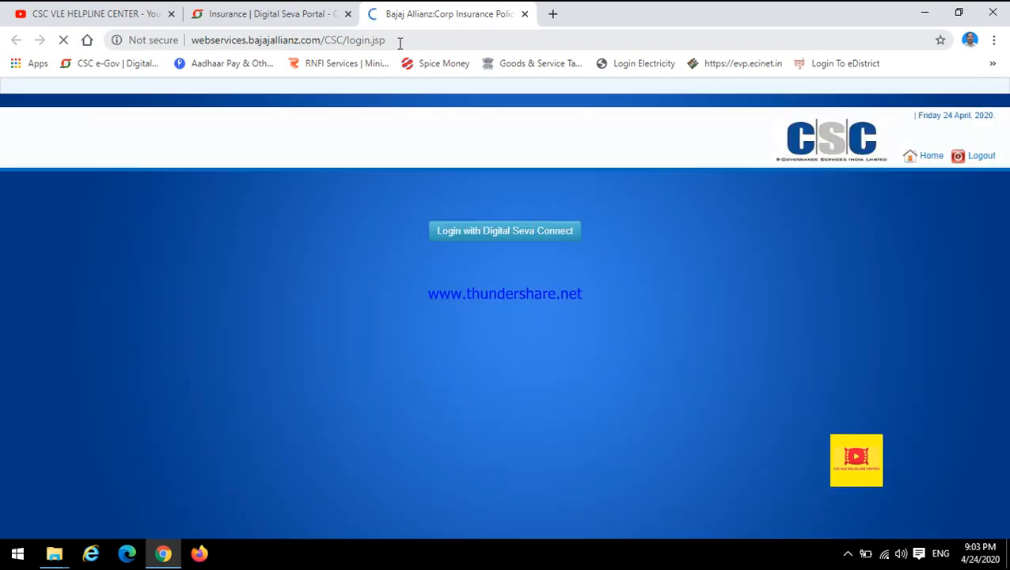
Step: Log in with Digital Seva Connect and open the Two Wheeler Third Party/TP Policy form
{"action": "left_click", "coordinate": [479, 238]}
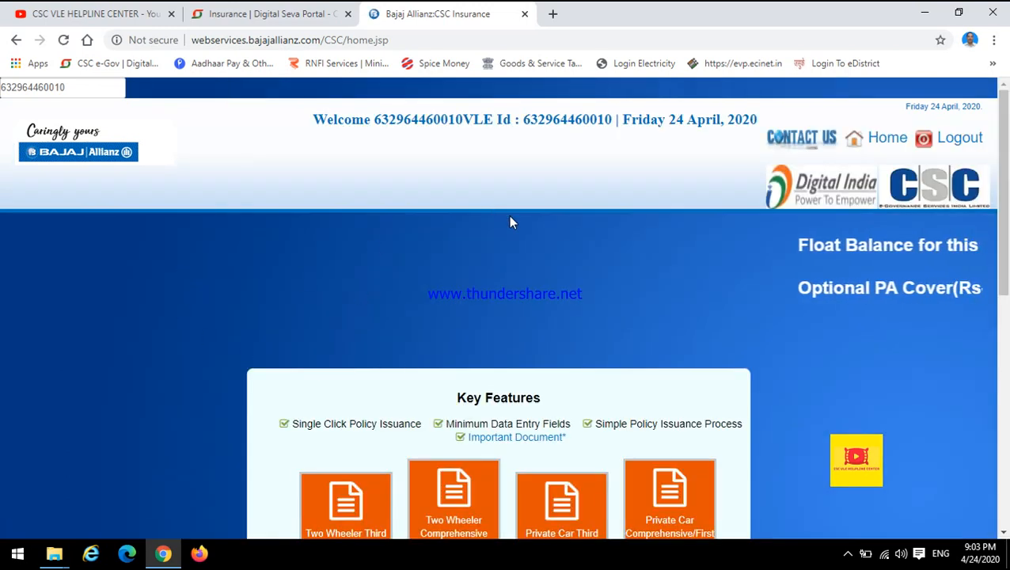
{"action": "scroll", "coordinate": [508, 214], "scroll_direction": "down", "scroll_amount": 1}
{"action": "scroll", "coordinate": [511, 223], "scroll_direction": "down", "scroll_amount": 1}
{"action": "scroll", "coordinate": [510, 222], "scroll_direction": "down", "scroll_amount": 2}
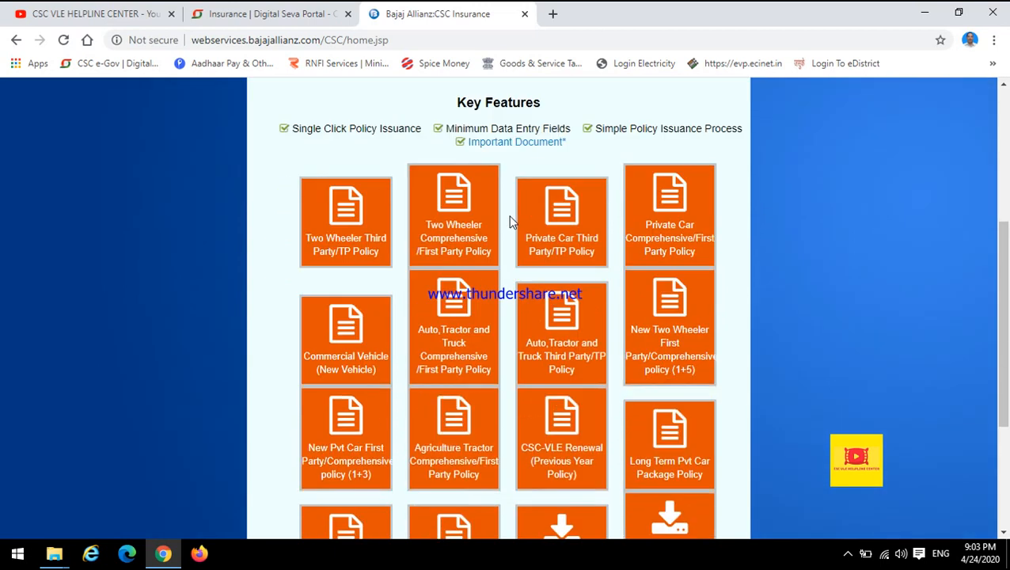
{"action": "scroll", "coordinate": [933, 261], "scroll_direction": "down", "scroll_amount": 3}
{"action": "scroll", "coordinate": [898, 355], "scroll_direction": "up", "scroll_amount": 4}
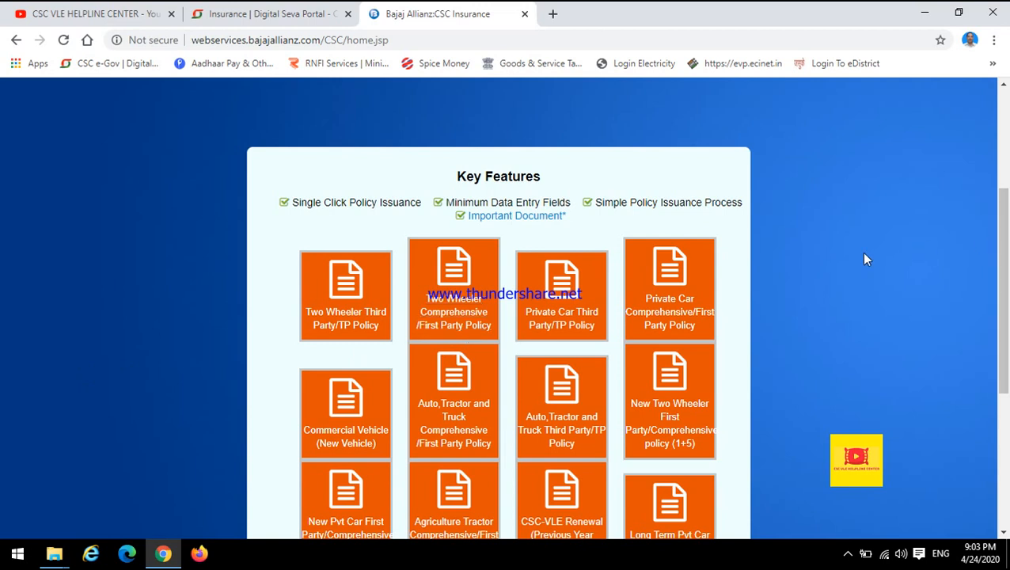
{"action": "left_click", "coordinate": [341, 319]}
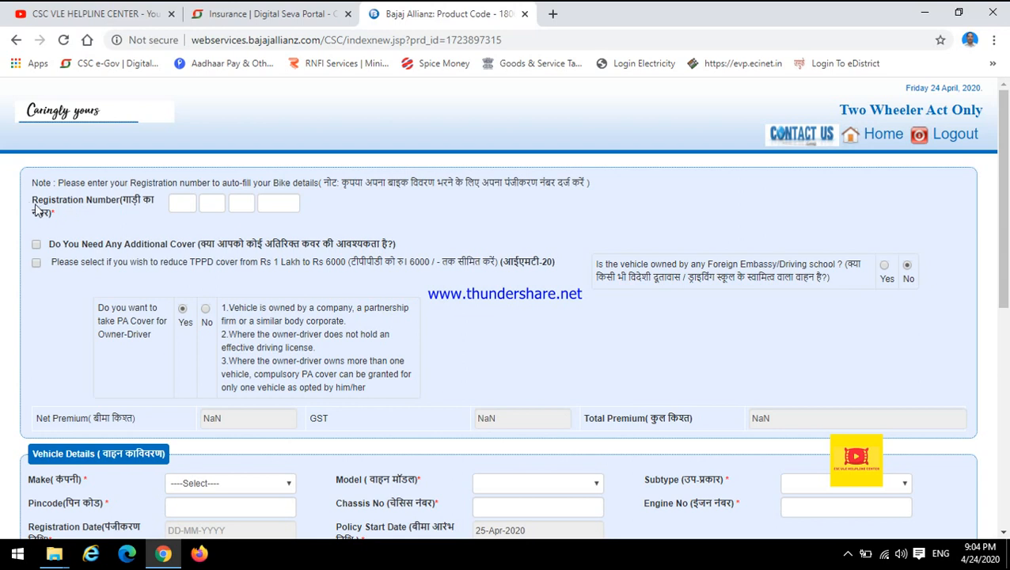
{"action": "left_click_drag", "start_coordinate": [28, 201], "coordinate": [154, 202]}
{"action": "left_click", "coordinate": [105, 219]}
{"action": "left_click", "coordinate": [56, 214]}
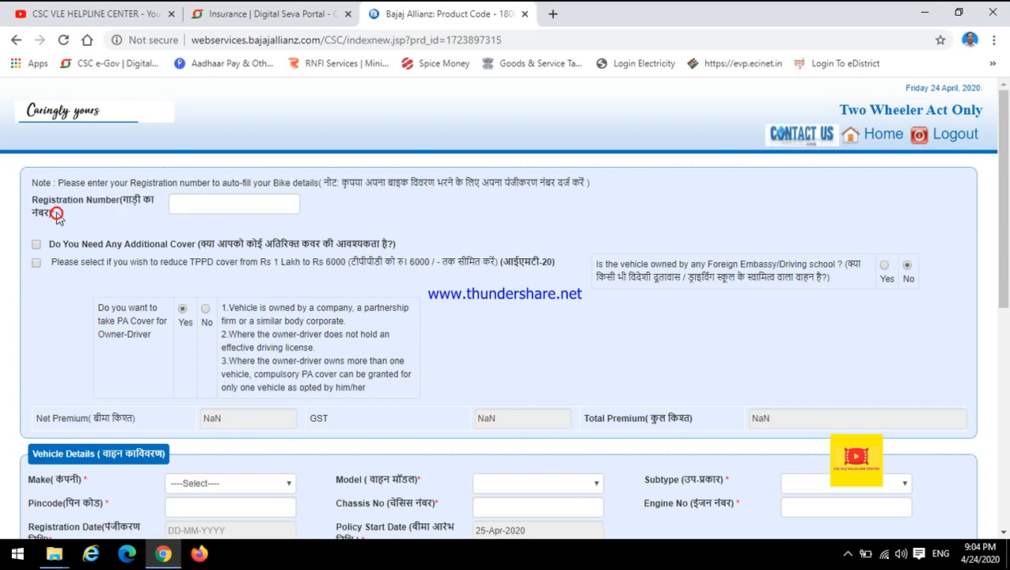
{"action": "left_click_drag", "start_coordinate": [56, 216], "coordinate": [32, 205]}
{"action": "left_click", "coordinate": [77, 220]}
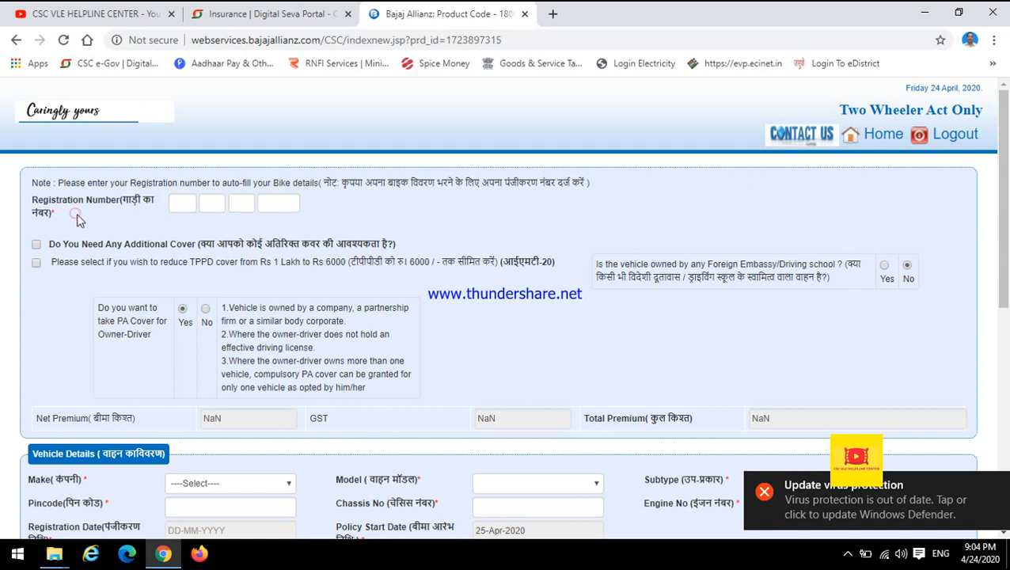
Step: Enter state code UP and district code 45 as the first two parts of the bike's registration number
{"action": "left_click", "coordinate": [182, 203]}
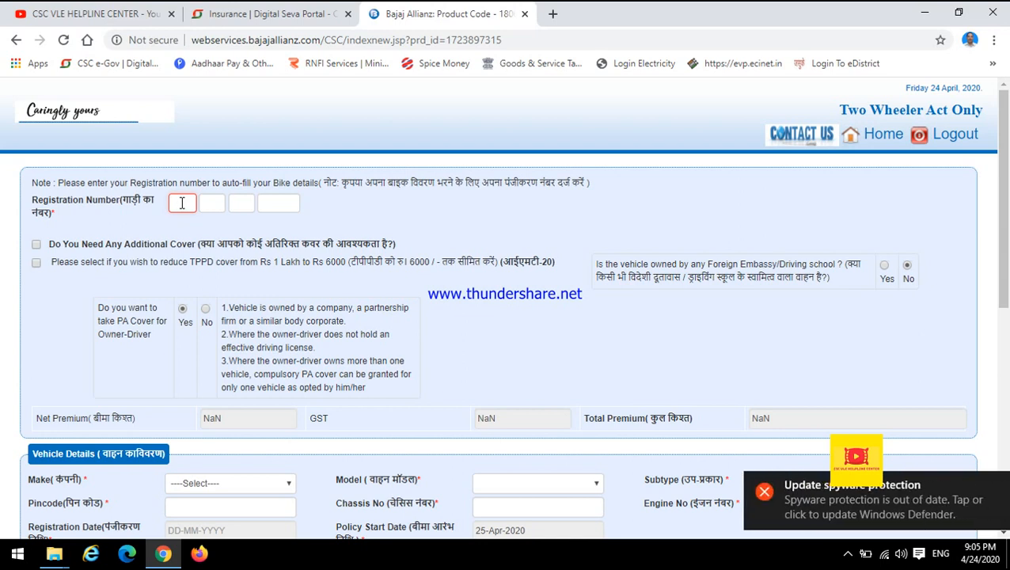
{"action": "type", "text": "UP4"}
{"action": "type", "text": "5"}
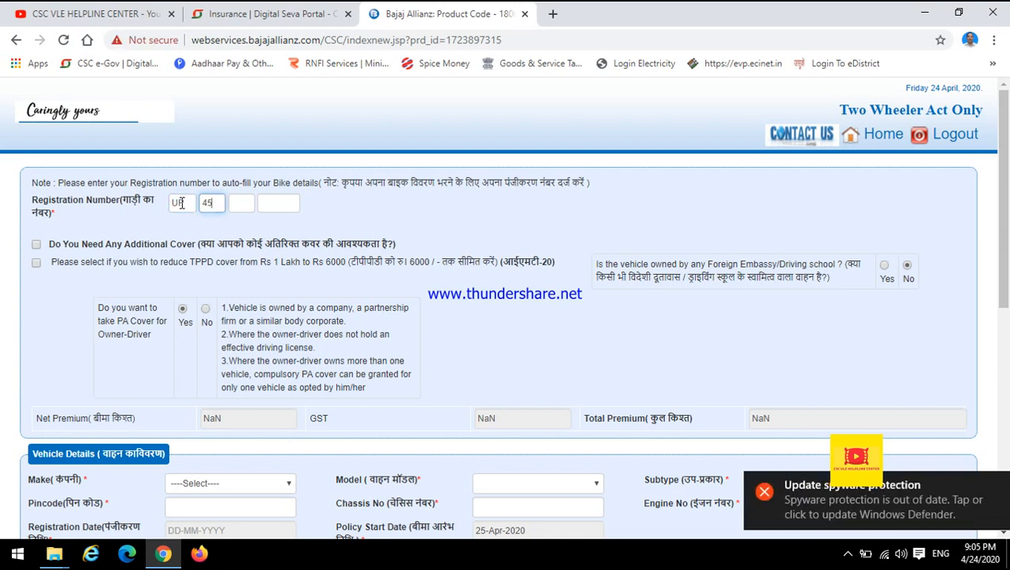
{"action": "left_click", "coordinate": [282, 225]}
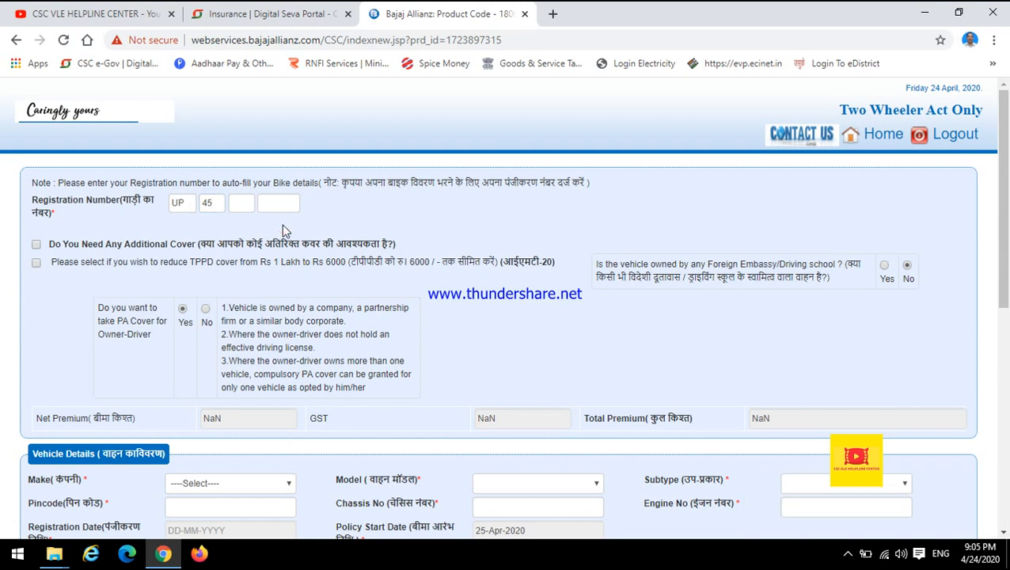
{"action": "left_click", "coordinate": [242, 204]}
{"action": "scroll", "coordinate": [380, 200], "scroll_direction": "down", "scroll_amount": 1}
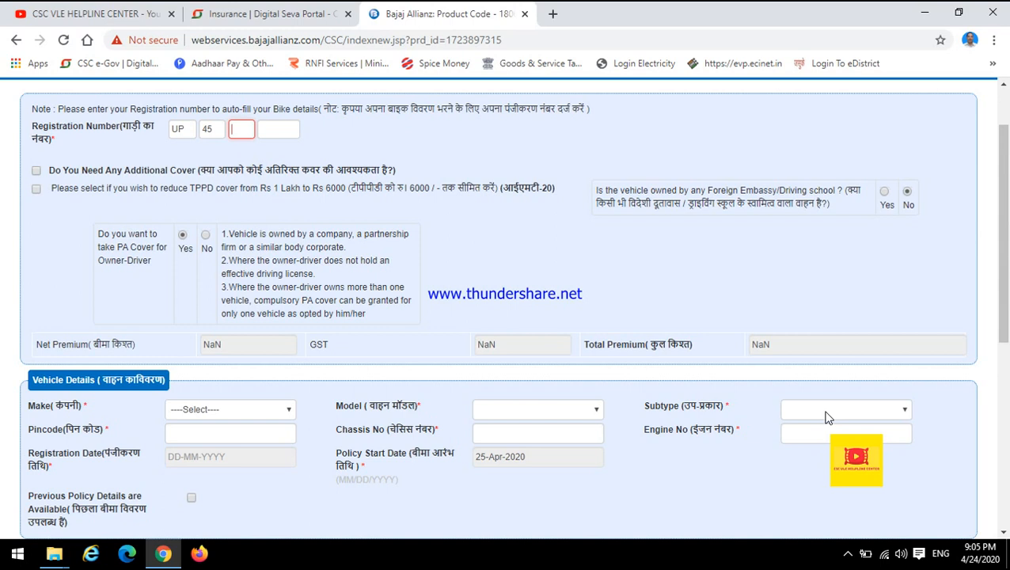
{"action": "left_click", "coordinate": [494, 434]}
{"action": "left_click", "coordinate": [795, 429]}
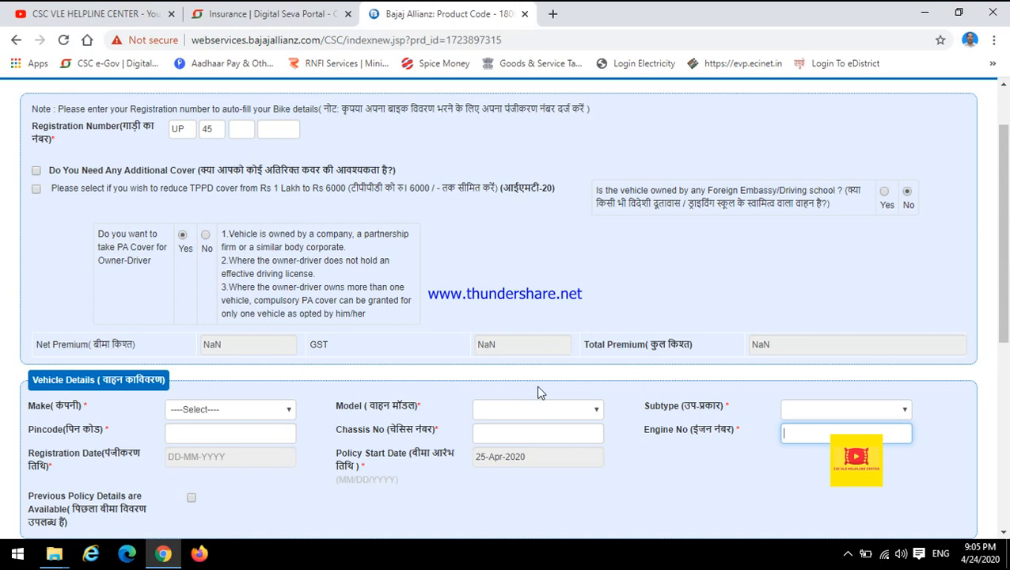
Step: Enter series T and the placeholder number 0000 as the remaining parts of the registration number
{"action": "left_click", "coordinate": [237, 132]}
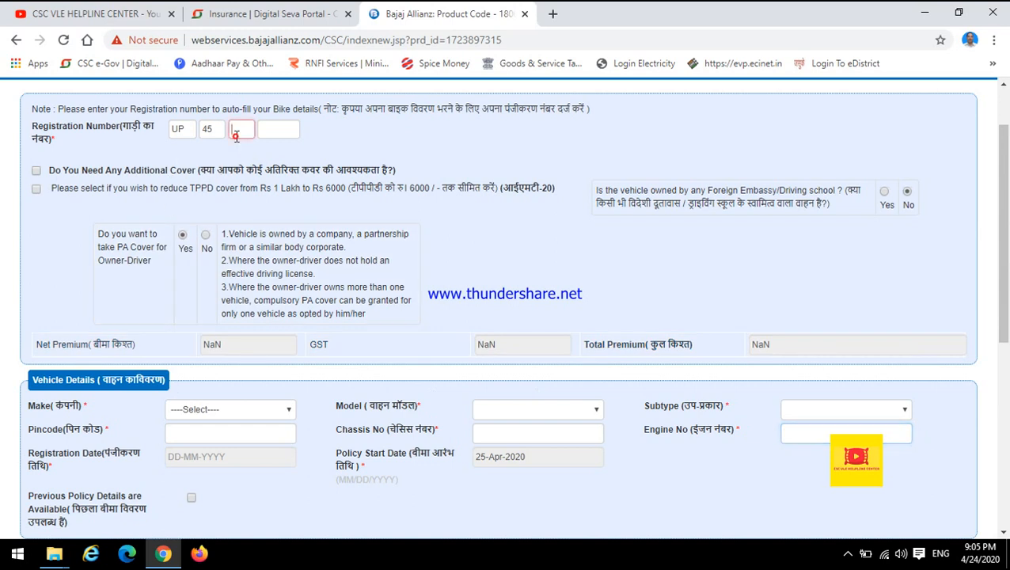
{"action": "type", "text": "T"}
{"action": "key", "text": "Tab"}
{"action": "type", "text": "0"}
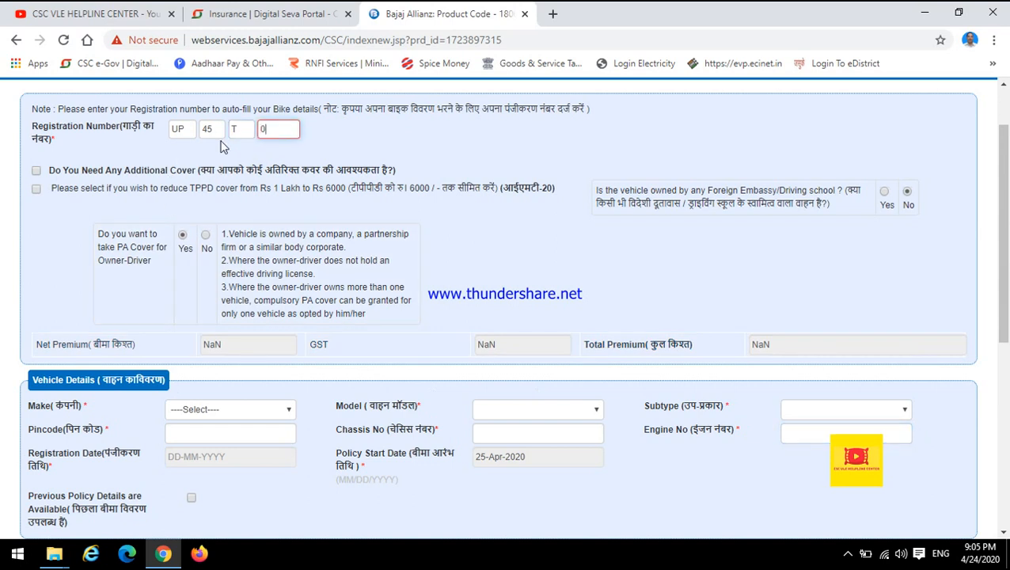
{"action": "type", "text": "000"}
{"action": "key", "text": "Tab"}
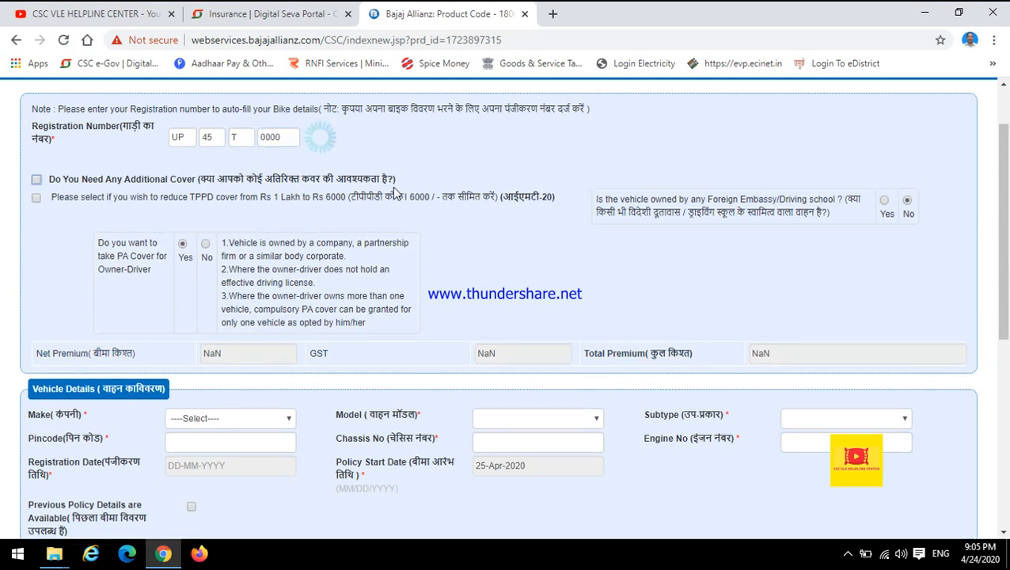
Step: Replace the last part of the registration number with the vehicle's four-digit number so its details auto-fill
{"action": "double_click", "coordinate": [281, 131]}
{"action": "key", "text": "Tab"}
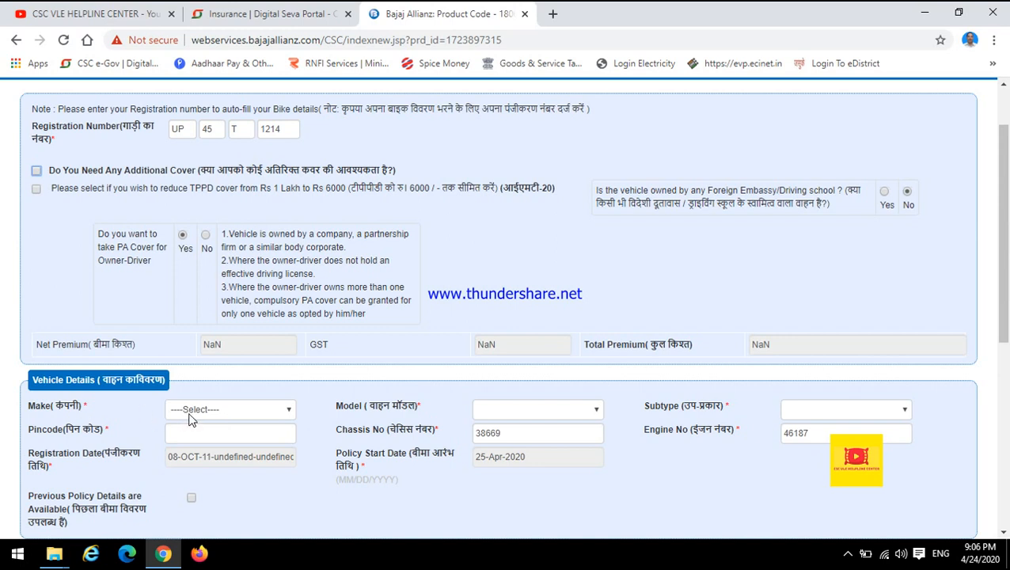
{"action": "left_click", "coordinate": [177, 129]}
{"action": "left_click", "coordinate": [209, 130]}
{"action": "left_click", "coordinate": [269, 129]}
{"action": "left_click", "coordinate": [342, 132]}
Step: Set the vehicle's make to HERO MOTOCORP in the vehicle details
{"action": "left_click", "coordinate": [189, 410]}
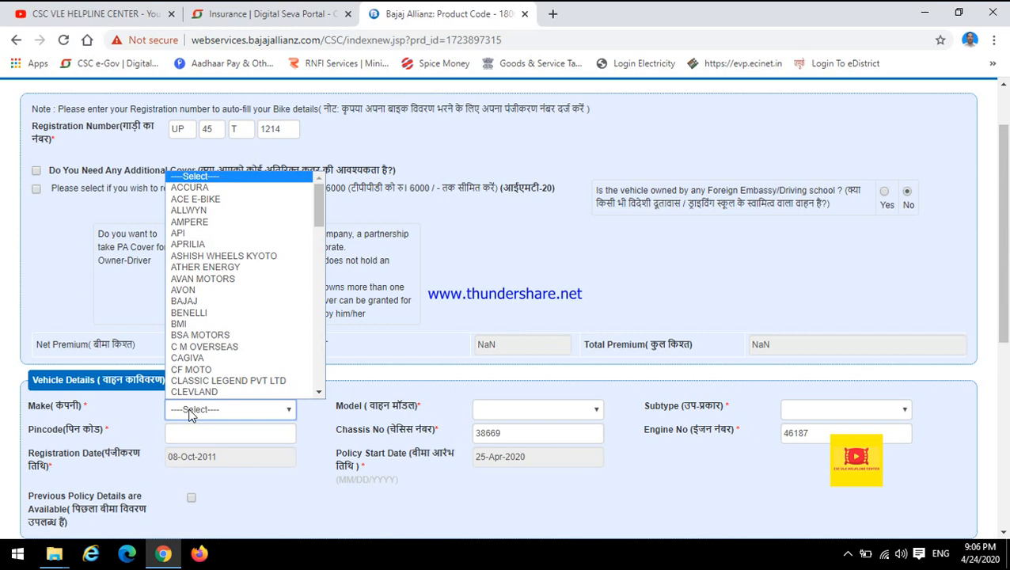
{"action": "scroll", "coordinate": [269, 262], "scroll_direction": "down", "scroll_amount": 4}
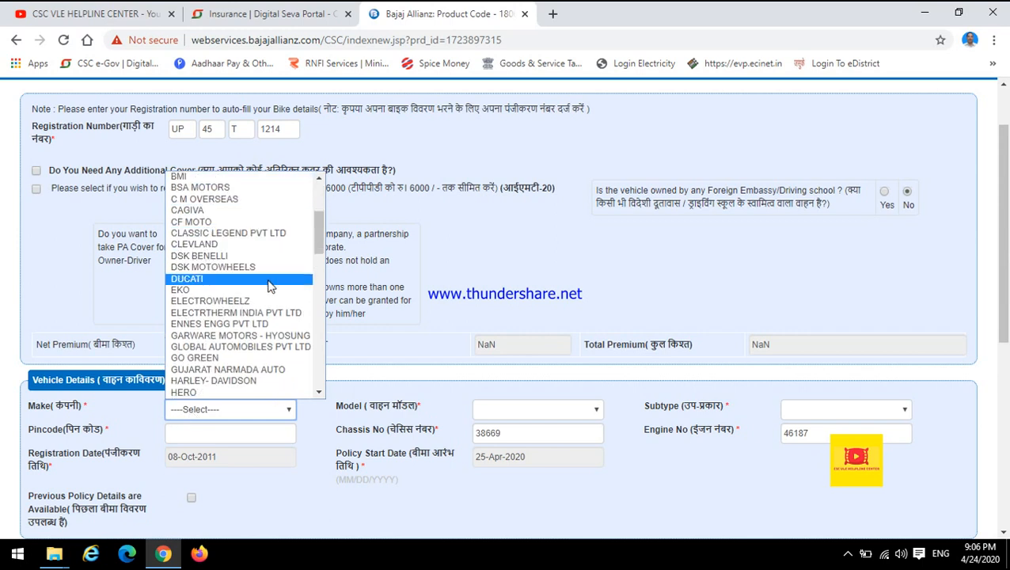
{"action": "key", "text": "h"}
{"action": "key", "text": "h"}
{"action": "key", "text": "h"}
{"action": "key", "text": "h"}
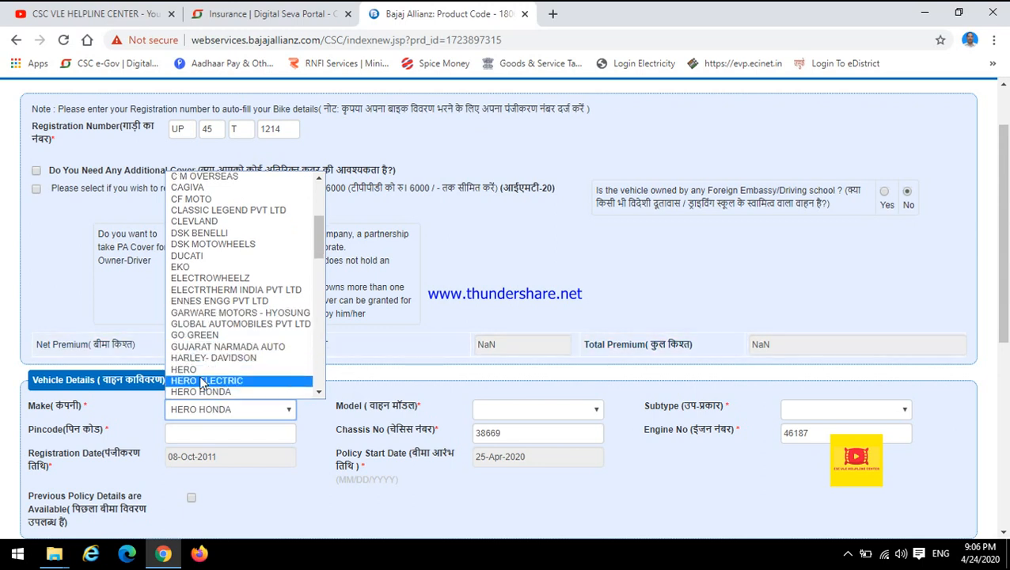
{"action": "scroll", "coordinate": [202, 380], "scroll_direction": "down", "scroll_amount": 3}
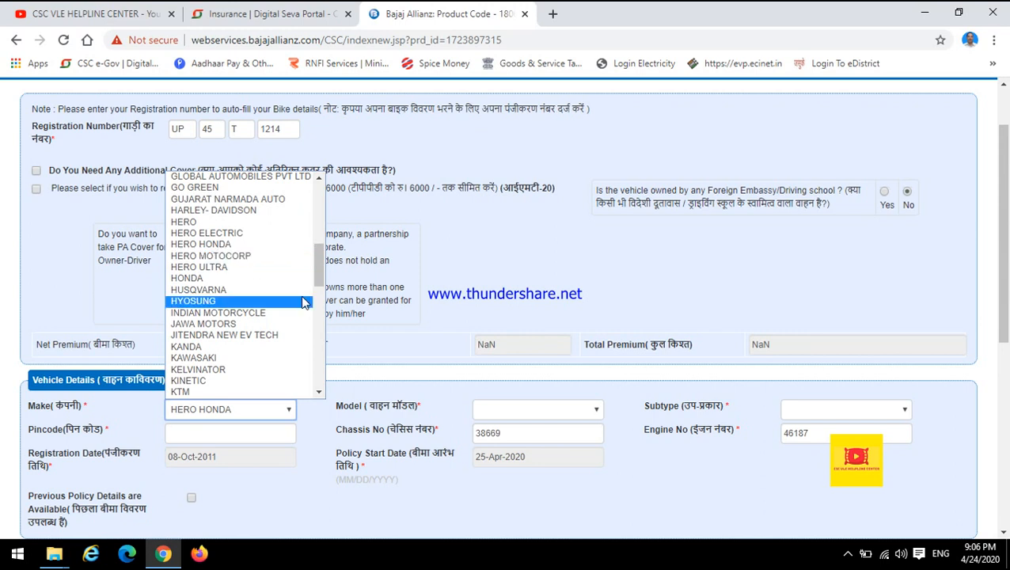
{"action": "left_click", "coordinate": [224, 257]}
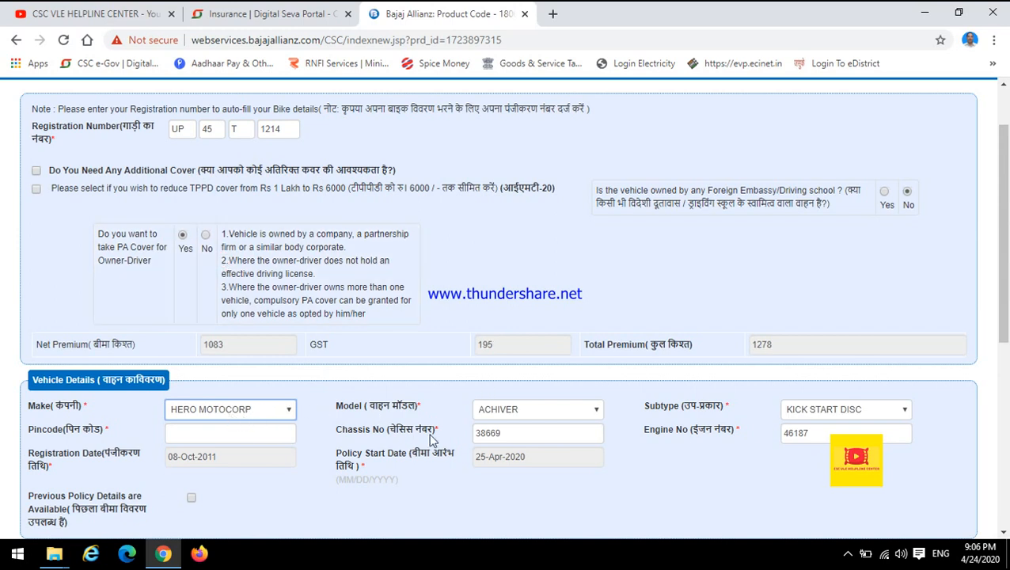
Step: Set the vehicle's model to SUPER SPLENDOR
{"action": "left_click", "coordinate": [337, 409]}
{"action": "left_click_drag", "start_coordinate": [341, 412], "coordinate": [422, 415]}
{"action": "left_click", "coordinate": [422, 416]}
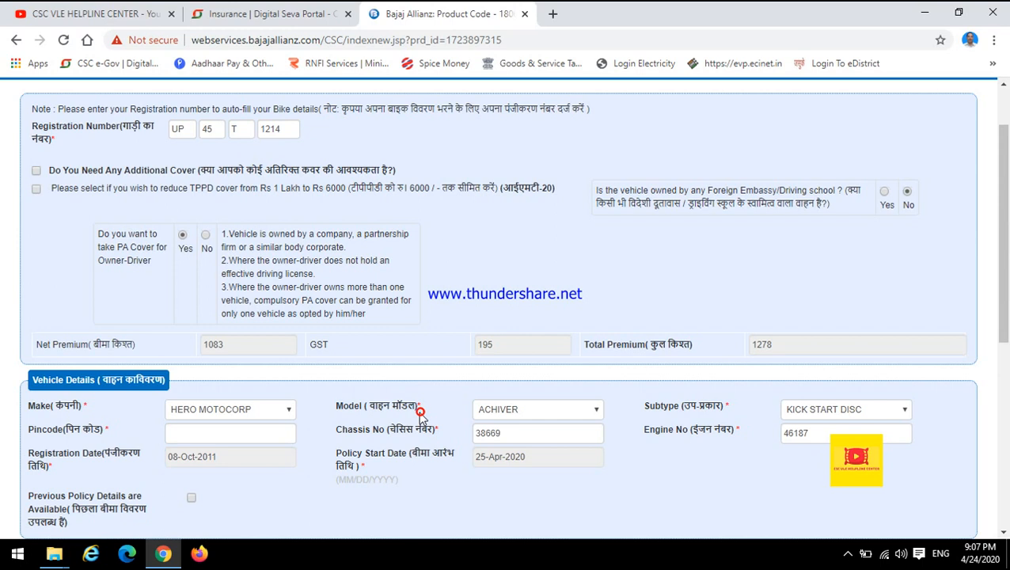
{"action": "left_click", "coordinate": [481, 412]}
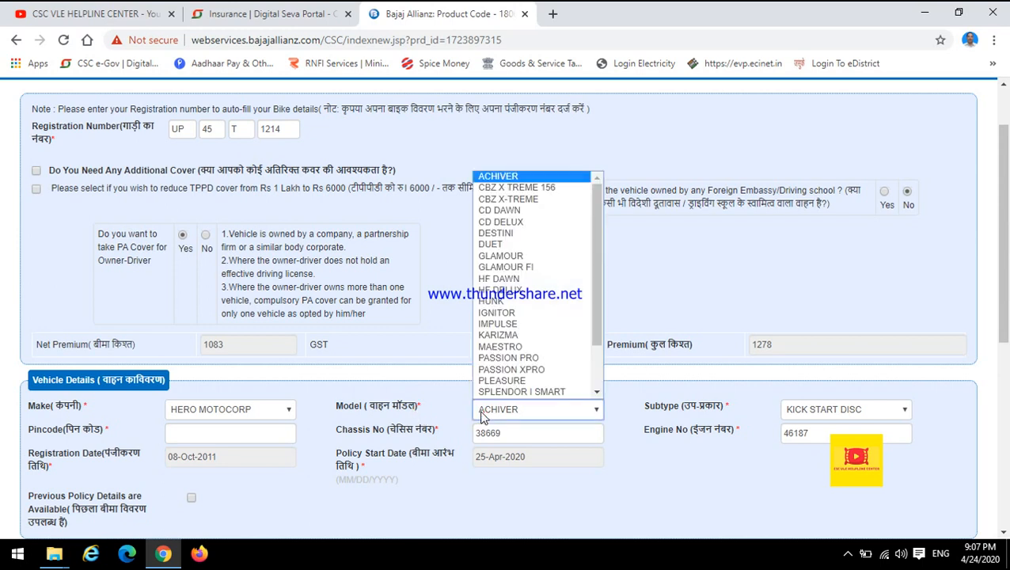
{"action": "key", "text": "s"}
{"action": "key", "text": "u"}
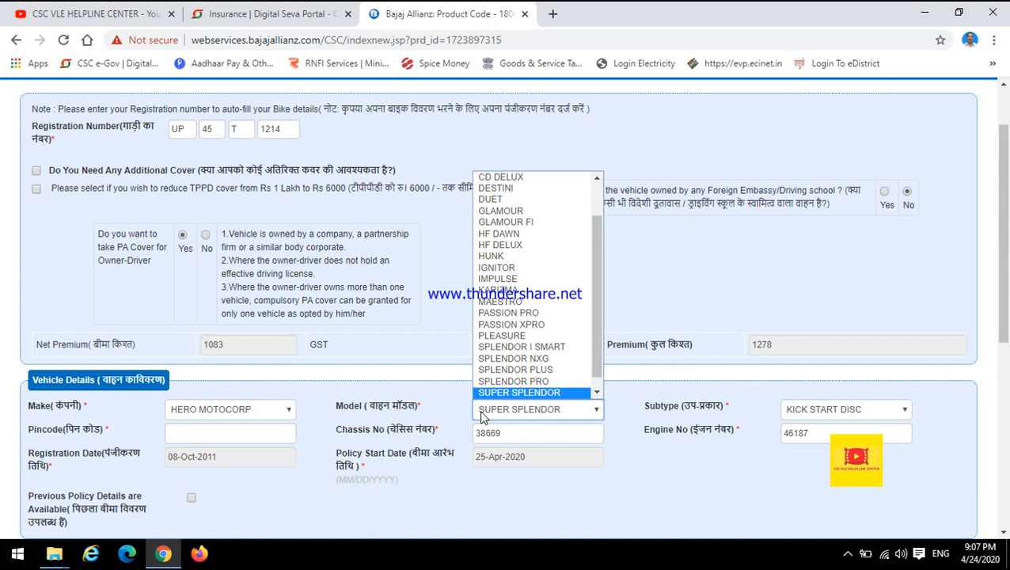
{"action": "left_click", "coordinate": [502, 380]}
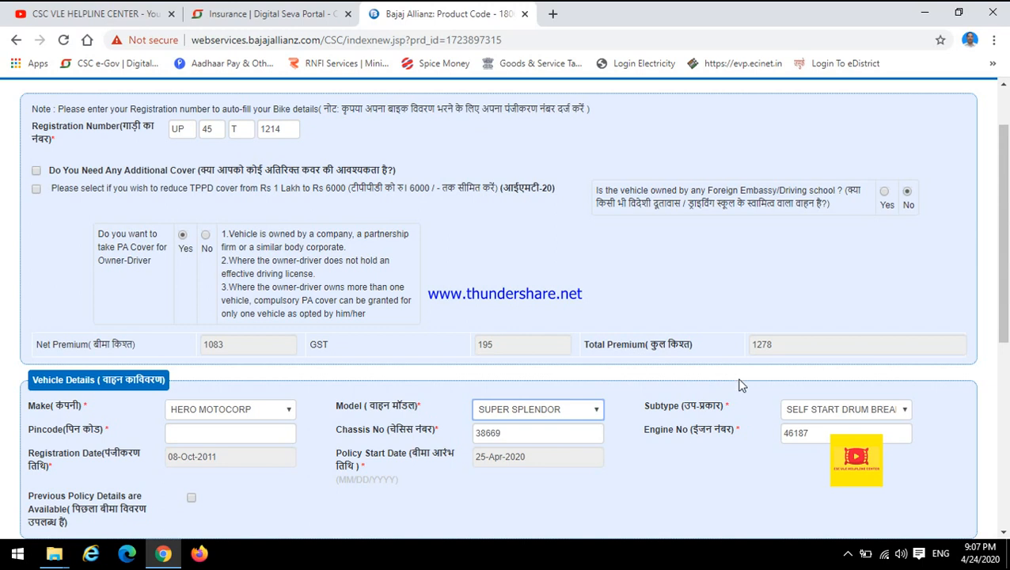
Step: Set the vehicle's subtype to SELF START DRUM BREAK CAST WHEEL in the vehicle details
{"action": "left_click", "coordinate": [826, 413]}
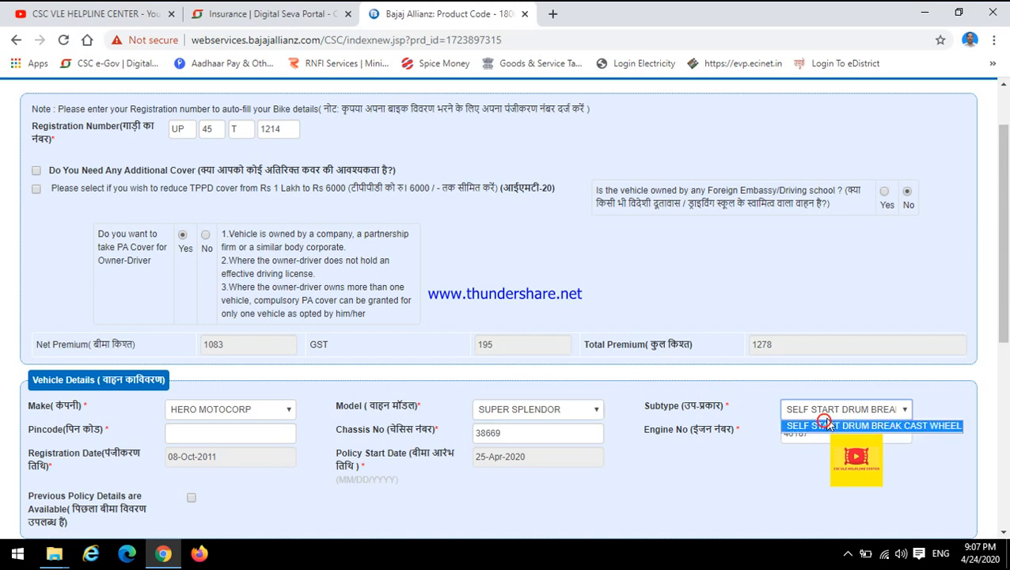
{"action": "left_click", "coordinate": [855, 427]}
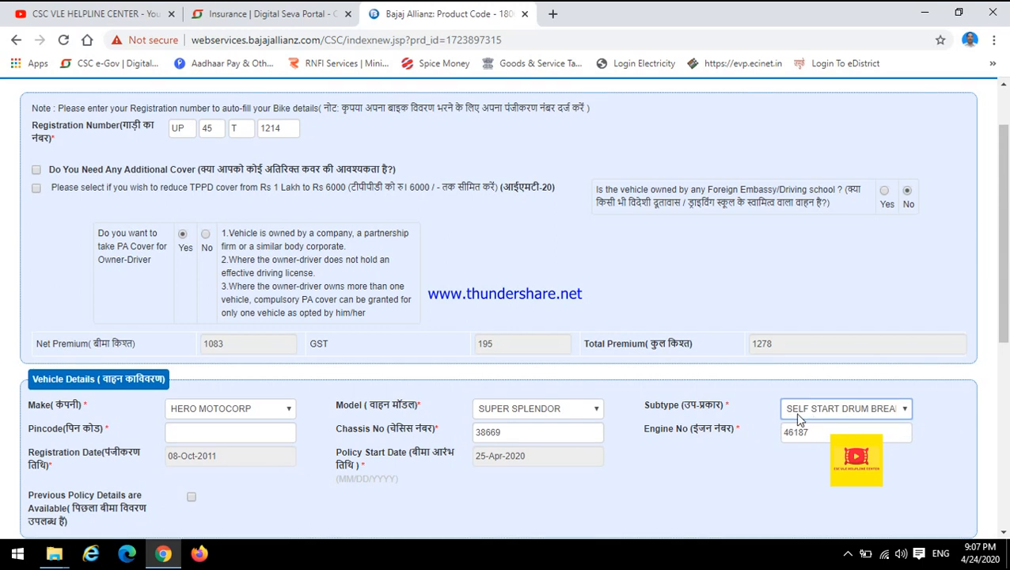
{"action": "scroll", "coordinate": [808, 396], "scroll_direction": "down", "scroll_amount": 1}
{"action": "left_click", "coordinate": [773, 386]}
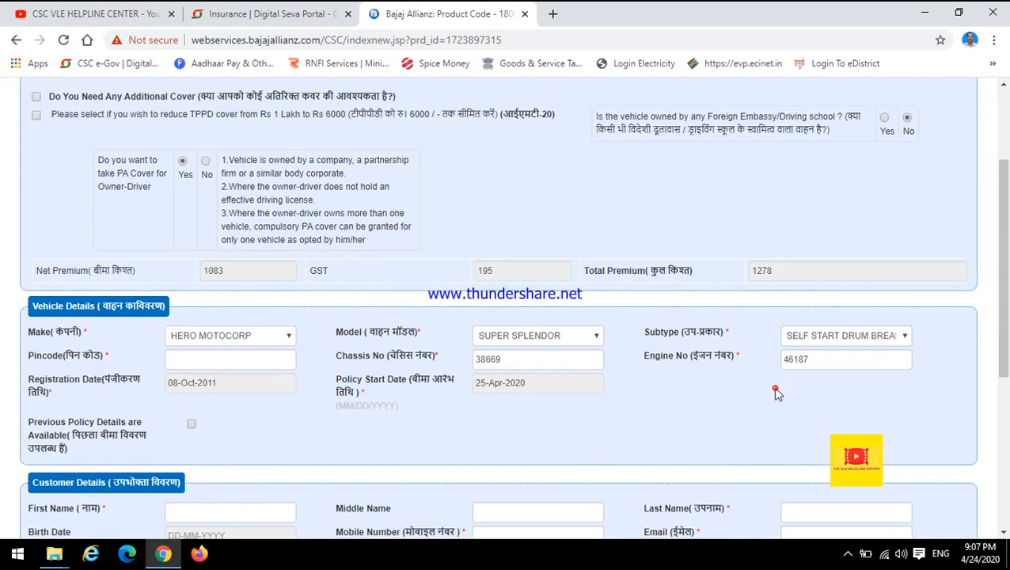
{"action": "left_click", "coordinate": [805, 336]}
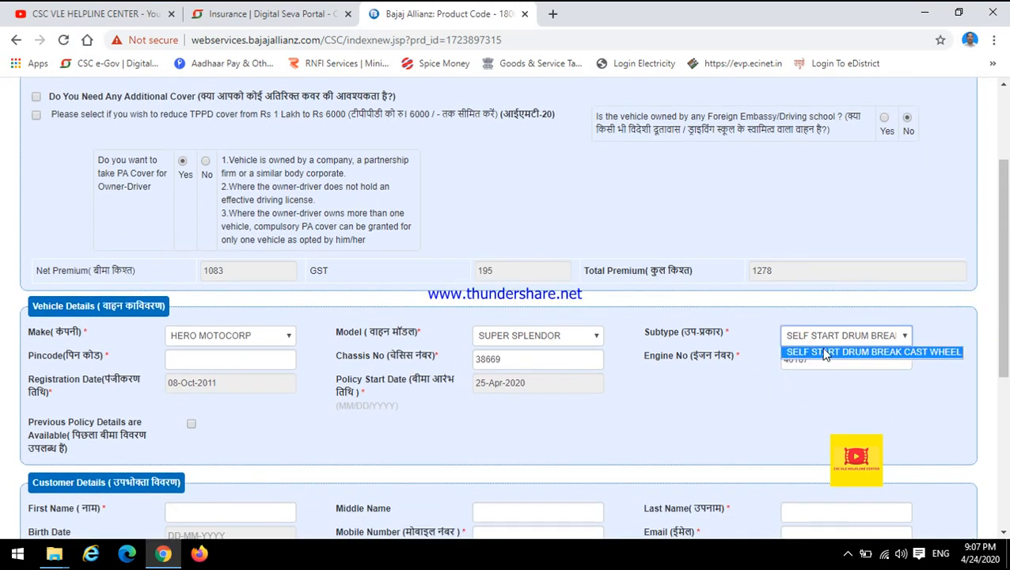
{"action": "left_click", "coordinate": [884, 359]}
{"action": "left_click", "coordinate": [631, 396]}
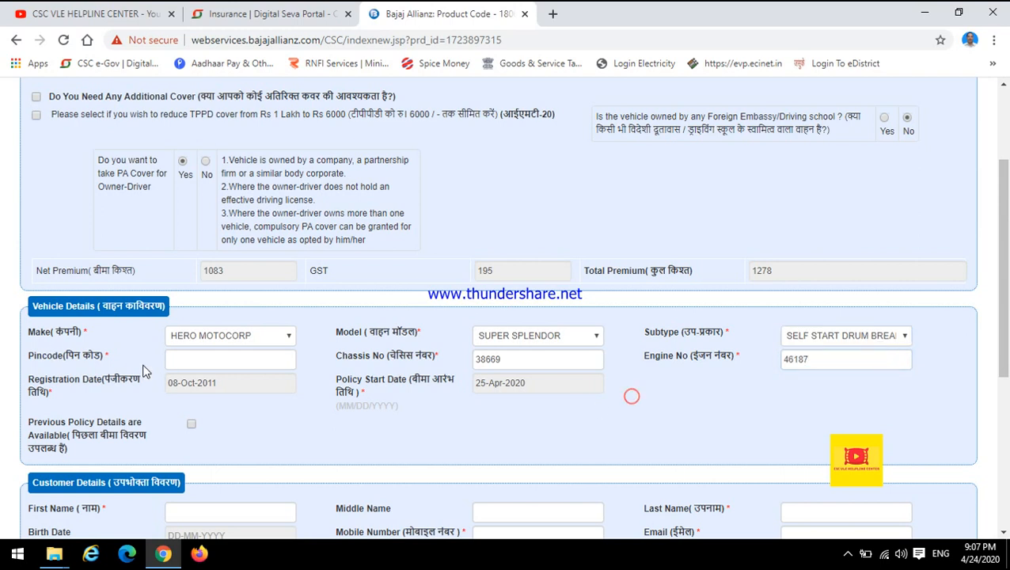
Step: Enter the six-digit area pincode in the vehicle details and dismiss any pincode prompts
{"action": "left_click", "coordinate": [179, 363]}
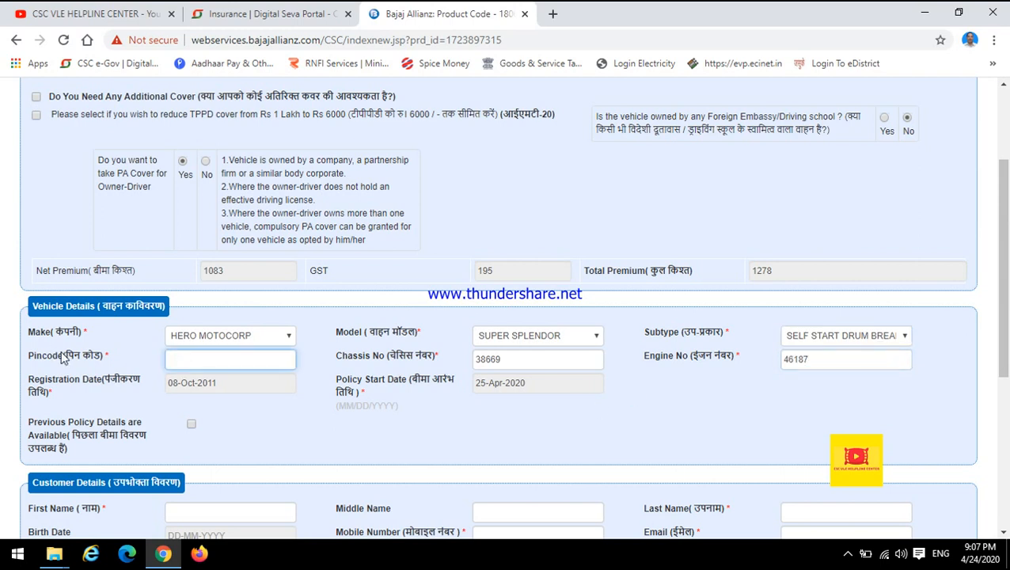
{"action": "left_click", "coordinate": [169, 359]}
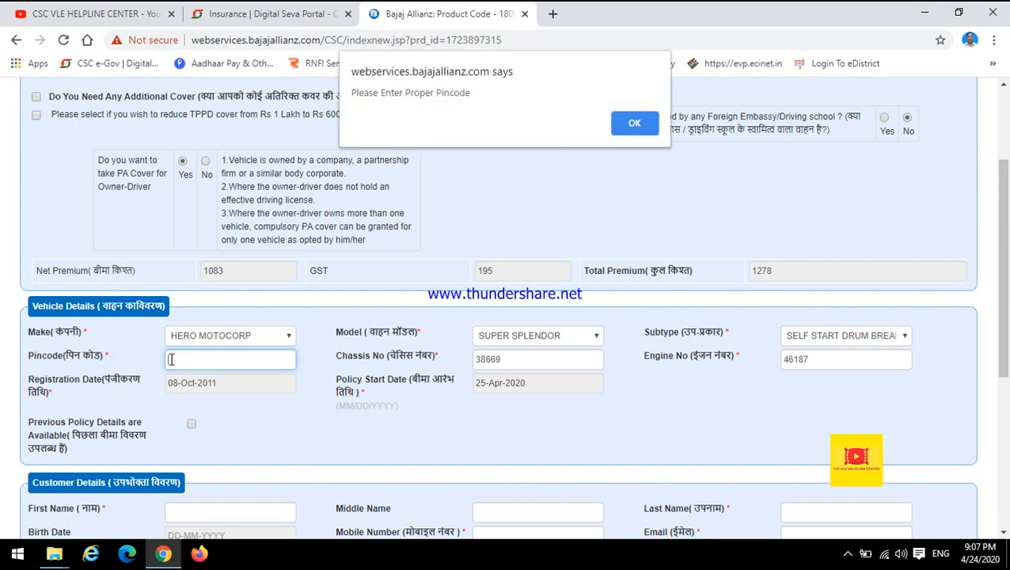
{"action": "left_click", "coordinate": [634, 124]}
{"action": "left_click", "coordinate": [220, 354]}
{"action": "type", "text": "224"}
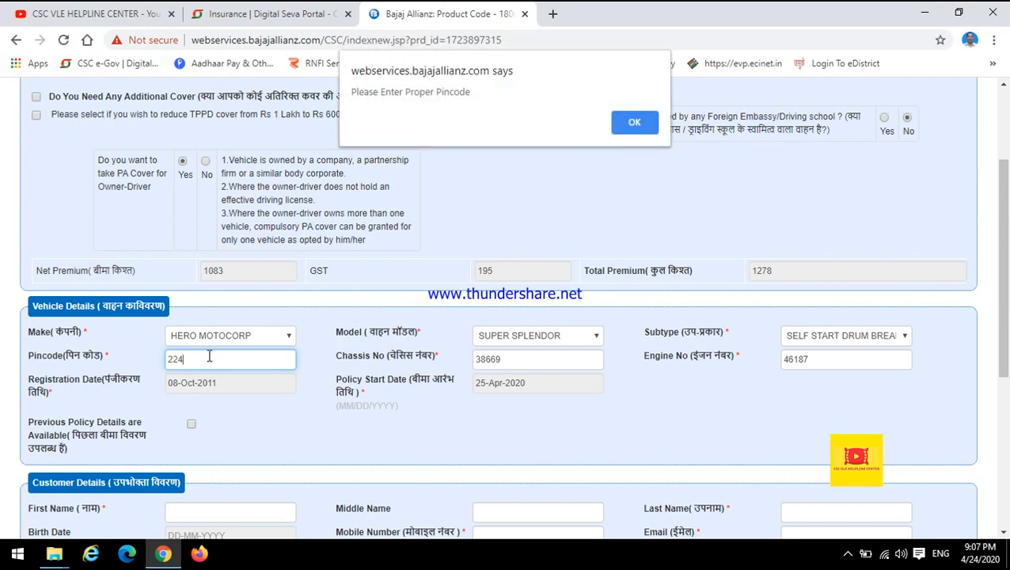
{"action": "key", "text": "Return"}
{"action": "type", "text": "137"}
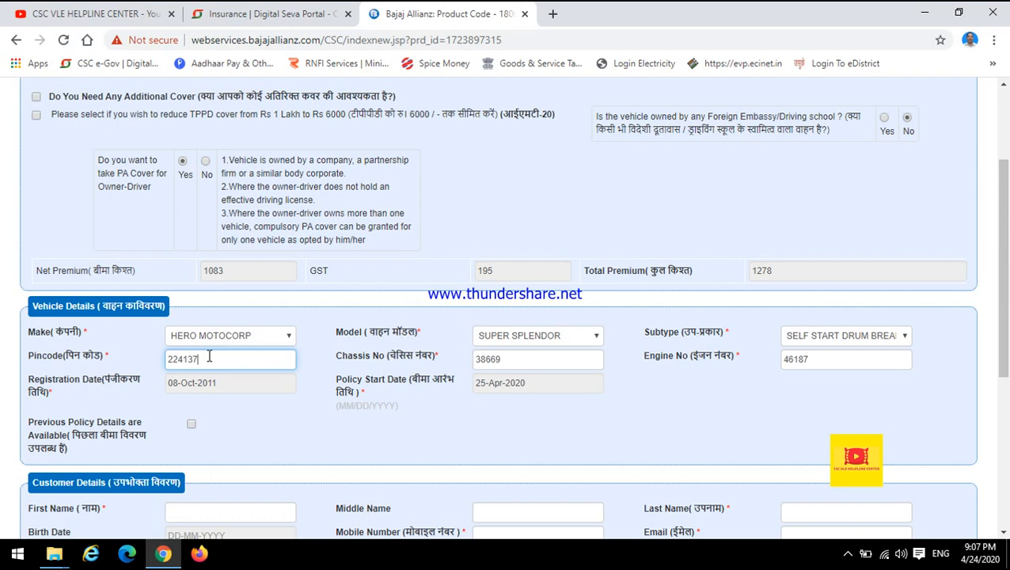
{"action": "left_click", "coordinate": [297, 377]}
{"action": "left_click", "coordinate": [635, 123]}
{"action": "left_click", "coordinate": [314, 388]}
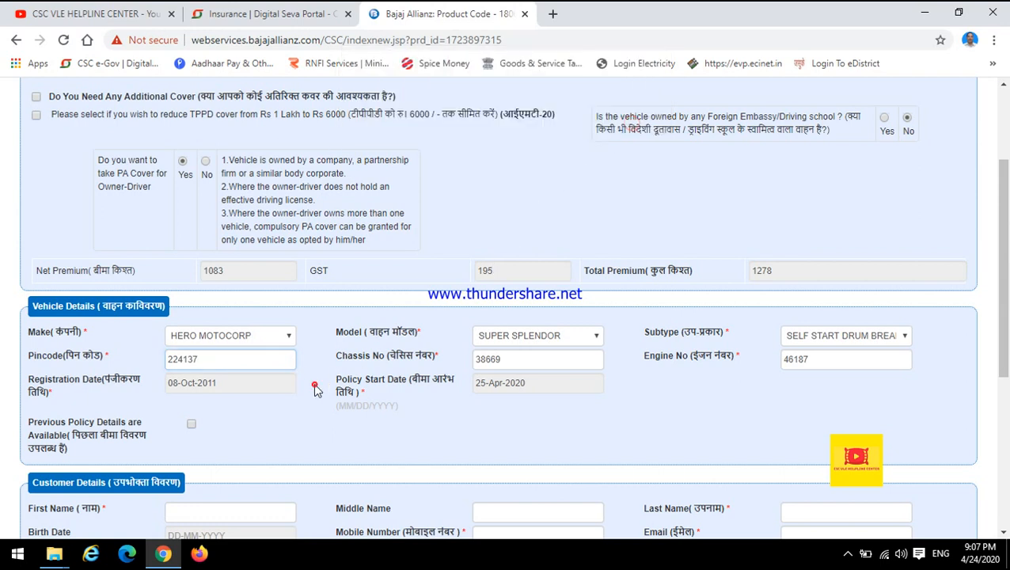
Step: Check the auto-filled chassis number and engine number in the vehicle details
{"action": "left_click", "coordinate": [477, 359]}
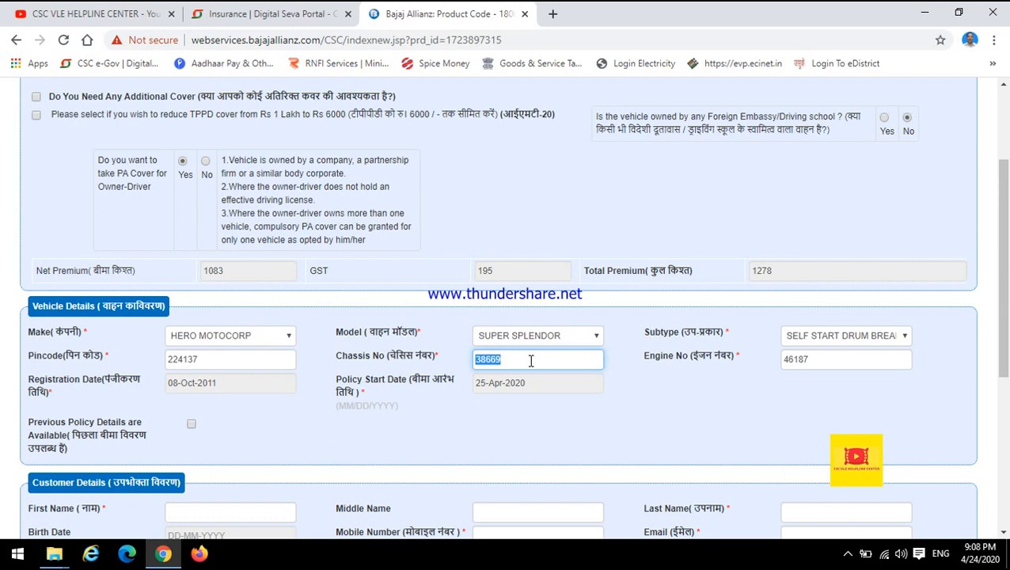
{"action": "left_click", "coordinate": [645, 359]}
{"action": "left_click_drag", "start_coordinate": [645, 359], "coordinate": [718, 363]}
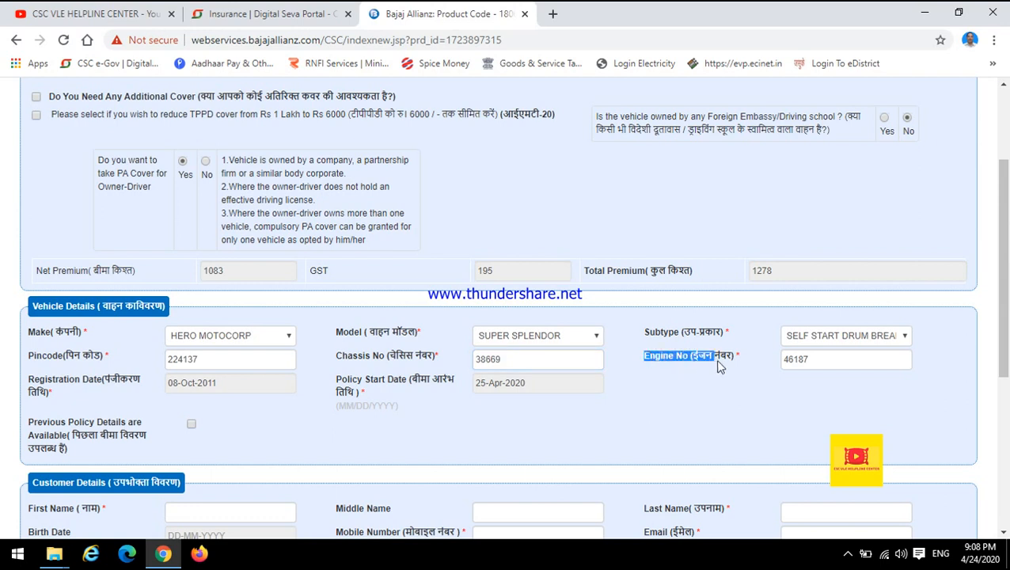
{"action": "left_click", "coordinate": [737, 380]}
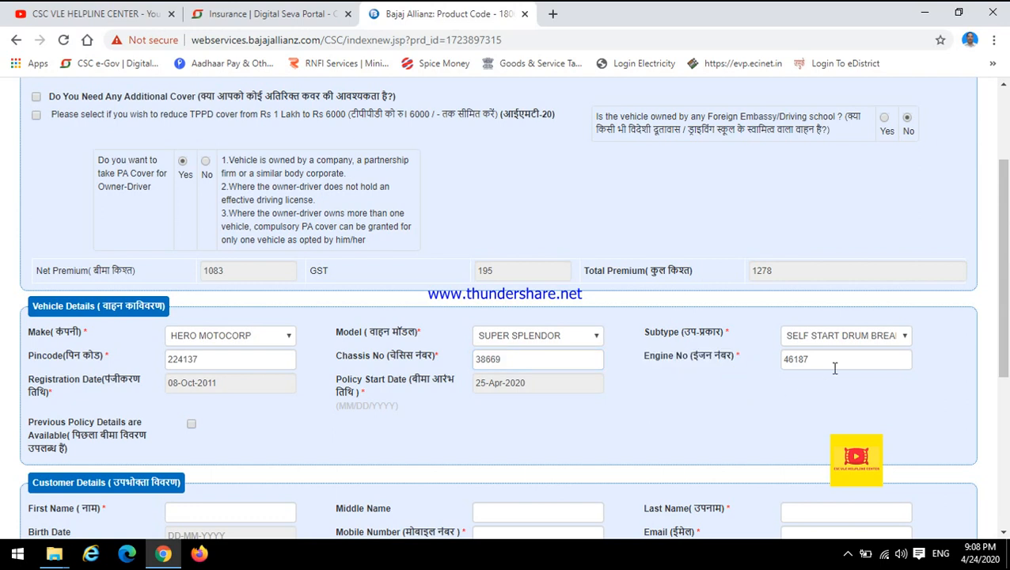
{"action": "double_click", "coordinate": [811, 358]}
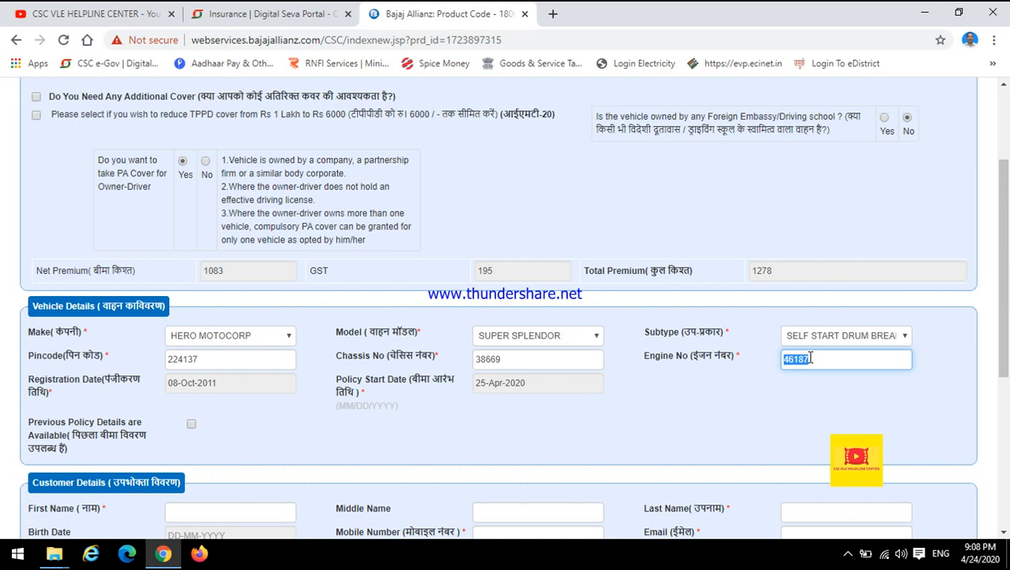
{"action": "left_click_drag", "start_coordinate": [474, 358], "coordinate": [535, 359]}
{"action": "left_click", "coordinate": [535, 359]}
{"action": "left_click_drag", "start_coordinate": [813, 358], "coordinate": [765, 388]}
{"action": "left_click", "coordinate": [686, 417]}
{"action": "left_click_drag", "start_coordinate": [333, 356], "coordinate": [440, 357]}
{"action": "left_click", "coordinate": [622, 376]}
{"action": "double_click", "coordinate": [551, 365]}
{"action": "left_click", "coordinate": [563, 395]}
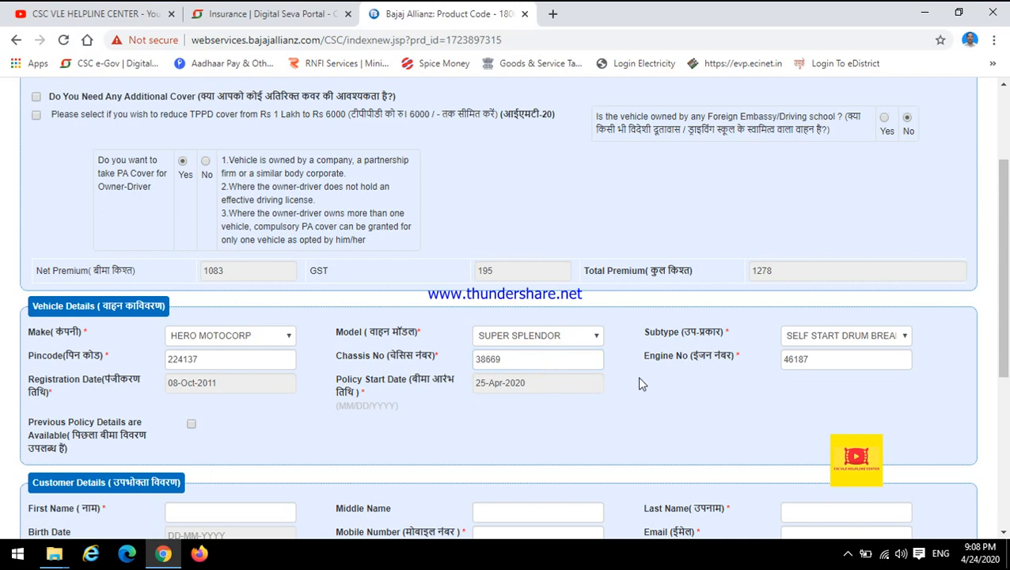
Step: Check the vehicle's registration date and the policy start date without changing either
{"action": "scroll", "coordinate": [673, 353], "scroll_direction": "down", "scroll_amount": 1}
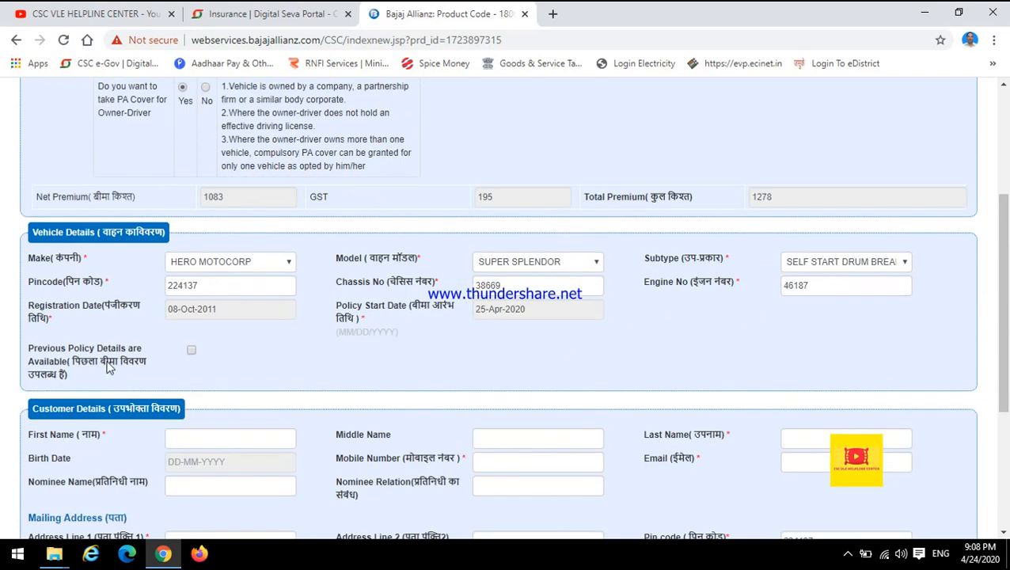
{"action": "left_click", "coordinate": [187, 315]}
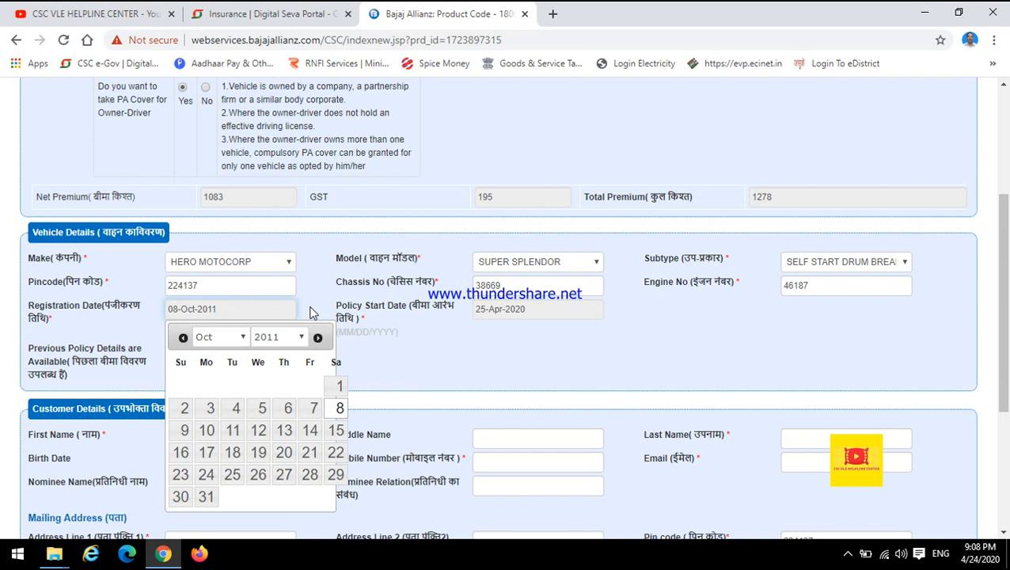
{"action": "left_click", "coordinate": [403, 361]}
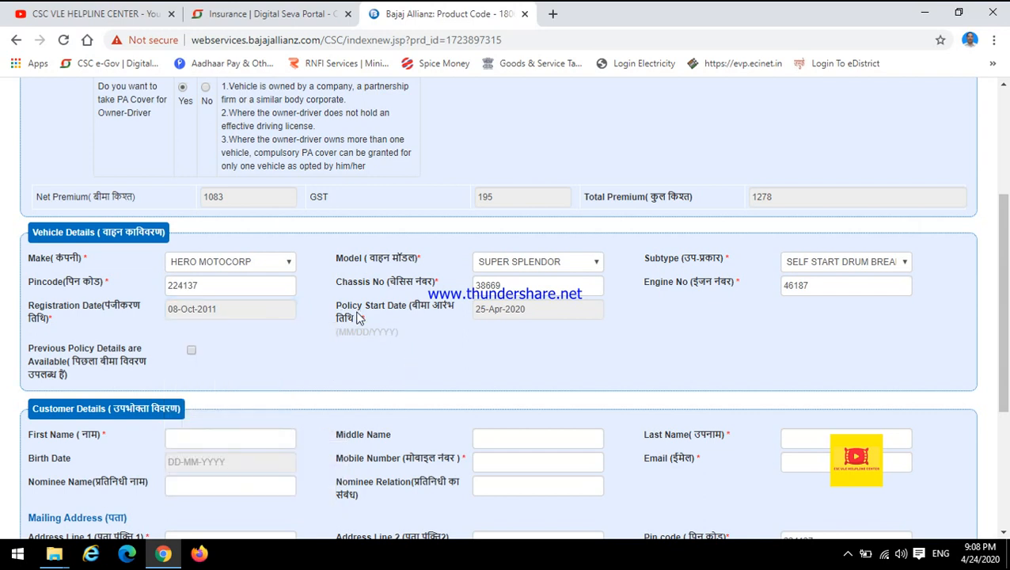
{"action": "left_click", "coordinate": [515, 311]}
{"action": "left_click_drag", "start_coordinate": [478, 309], "coordinate": [555, 313]}
{"action": "left_click", "coordinate": [541, 340]}
{"action": "scroll", "coordinate": [542, 340], "scroll_direction": "up", "scroll_amount": 1}
{"action": "scroll", "coordinate": [541, 346], "scroll_direction": "up", "scroll_amount": 1}
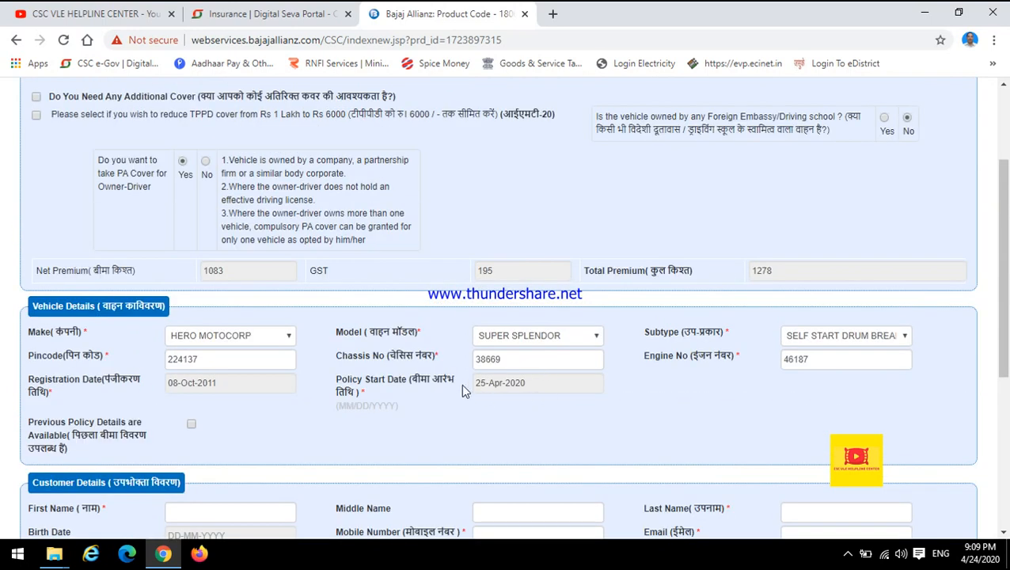
{"action": "left_click_drag", "start_coordinate": [478, 388], "coordinate": [546, 384]}
{"action": "left_click", "coordinate": [533, 405]}
Step: Enable Previous Policy Details are Available to view its extra fields, and disable it again
{"action": "scroll", "coordinate": [27, 394], "scroll_direction": "down", "scroll_amount": 3}
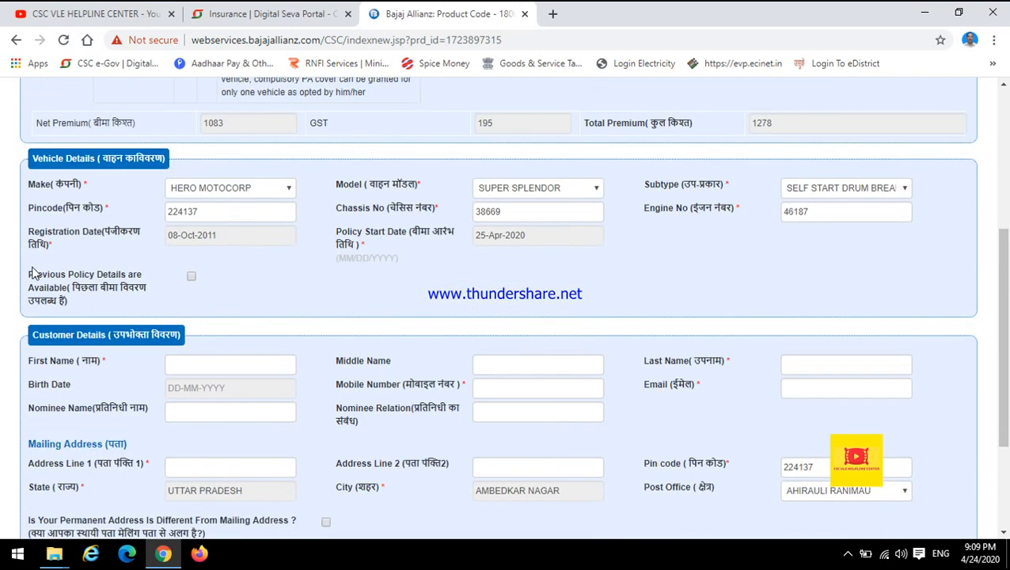
{"action": "left_click_drag", "start_coordinate": [30, 293], "coordinate": [79, 303]}
{"action": "left_click", "coordinate": [80, 305]}
{"action": "left_click", "coordinate": [190, 276]}
{"action": "left_click", "coordinate": [177, 320]}
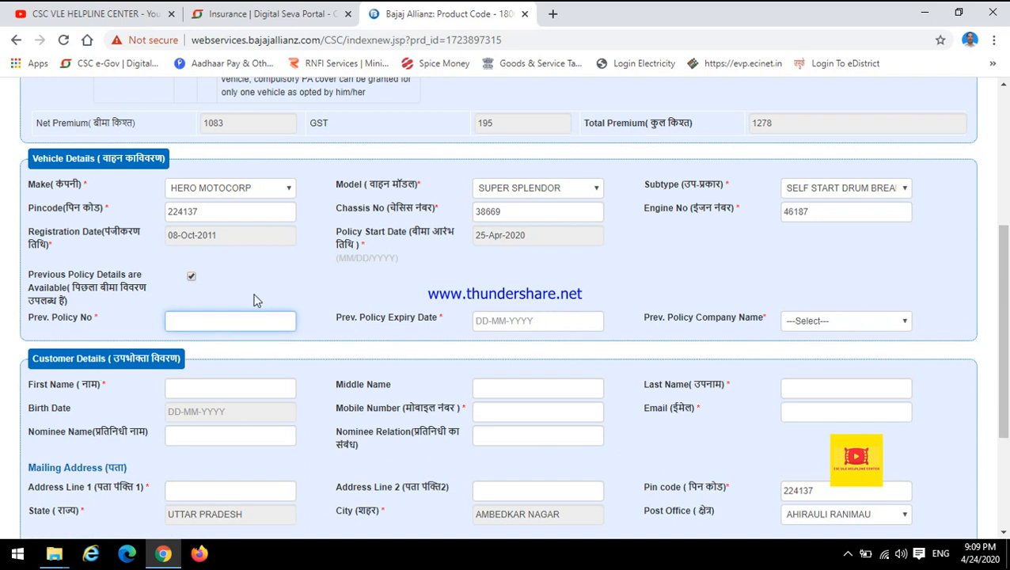
{"action": "left_click", "coordinate": [191, 277]}
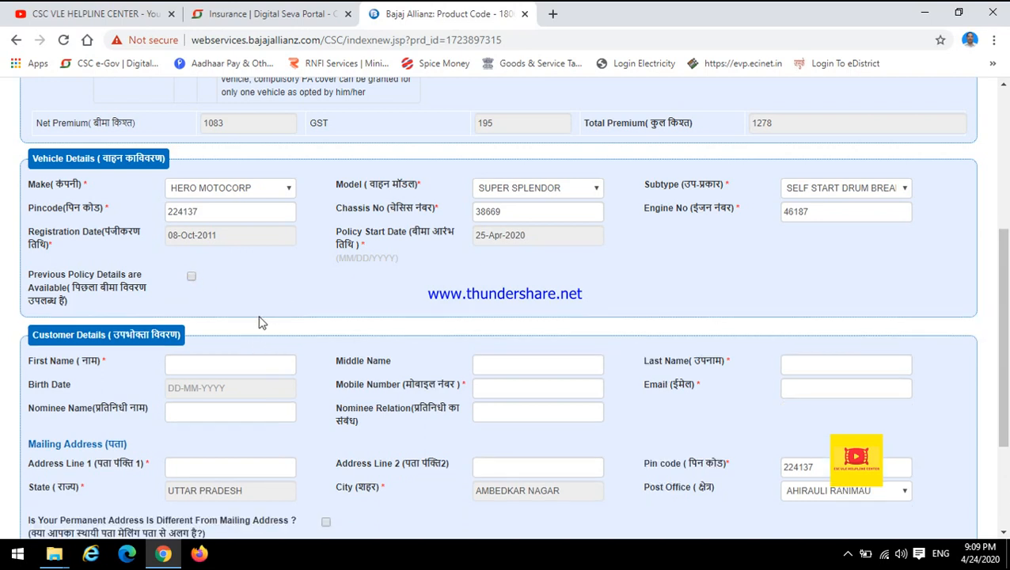
Step: Enter a sample first name in the customer details and a single dot as the last name
{"action": "scroll", "coordinate": [286, 302], "scroll_direction": "down", "scroll_amount": 1}
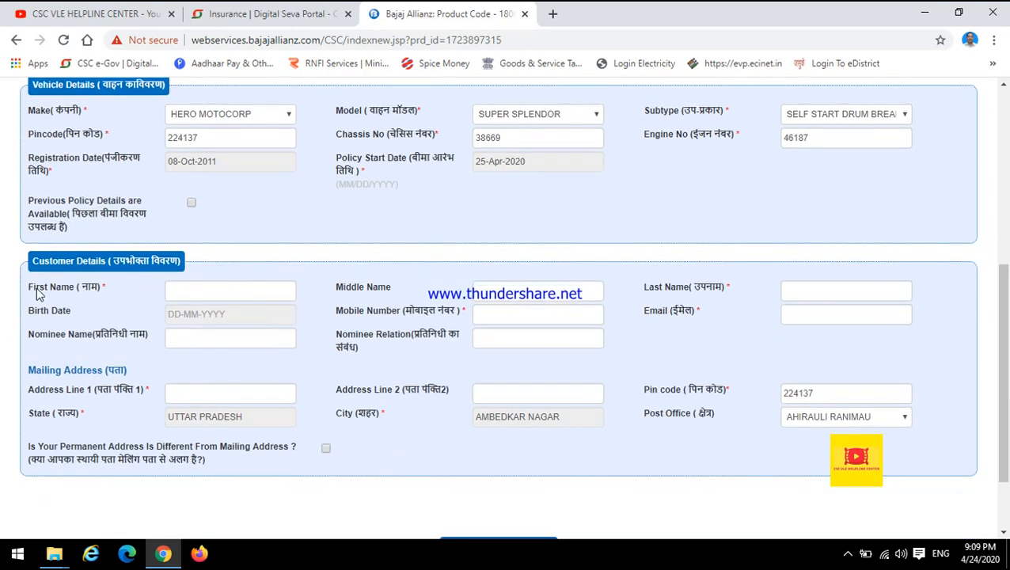
{"action": "left_click_drag", "start_coordinate": [27, 292], "coordinate": [93, 288]}
{"action": "left_click", "coordinate": [106, 307]}
{"action": "left_click", "coordinate": [190, 293]}
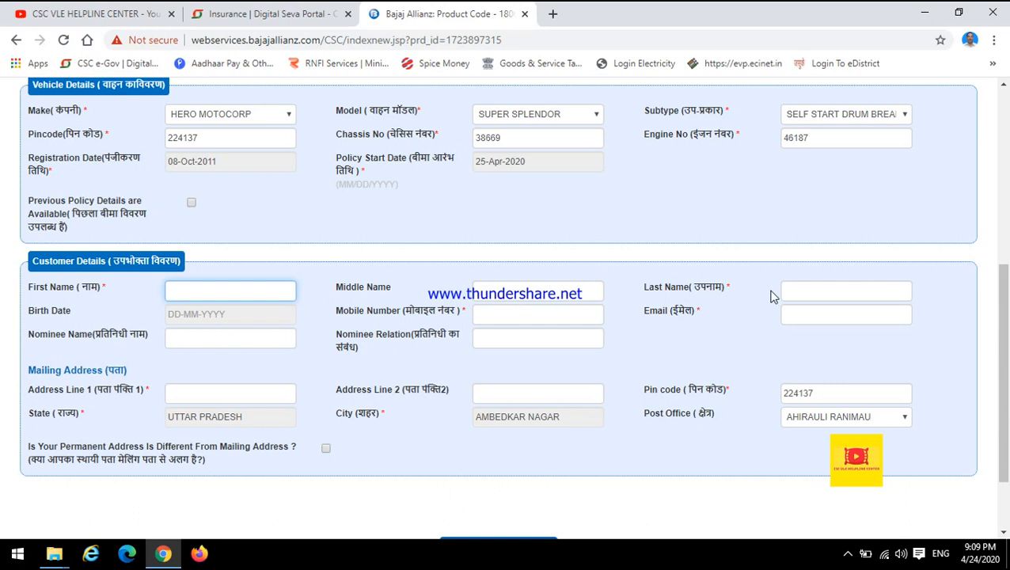
{"action": "left_click", "coordinate": [794, 291]}
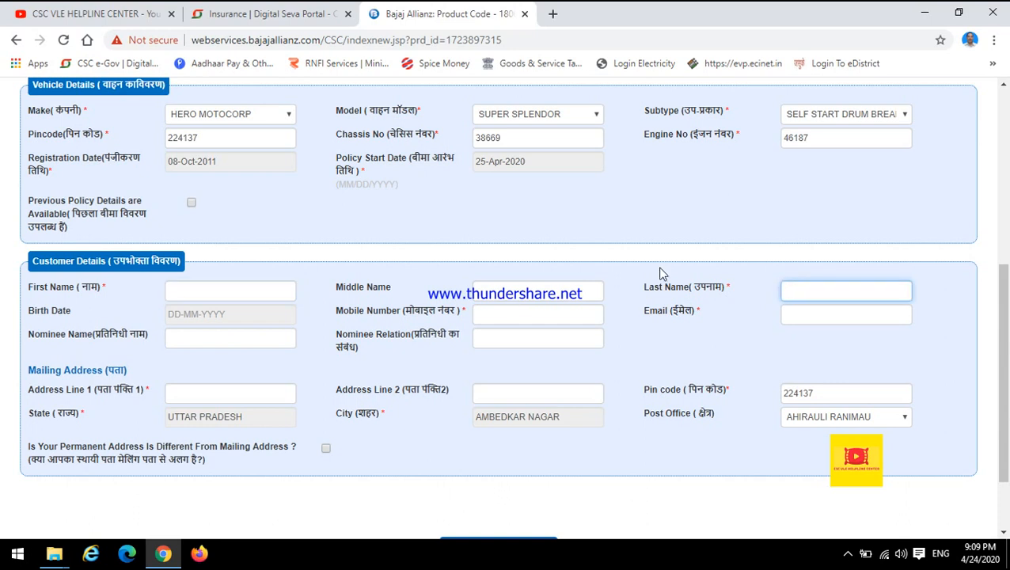
{"action": "left_click", "coordinate": [524, 295]}
{"action": "left_click", "coordinate": [254, 294]}
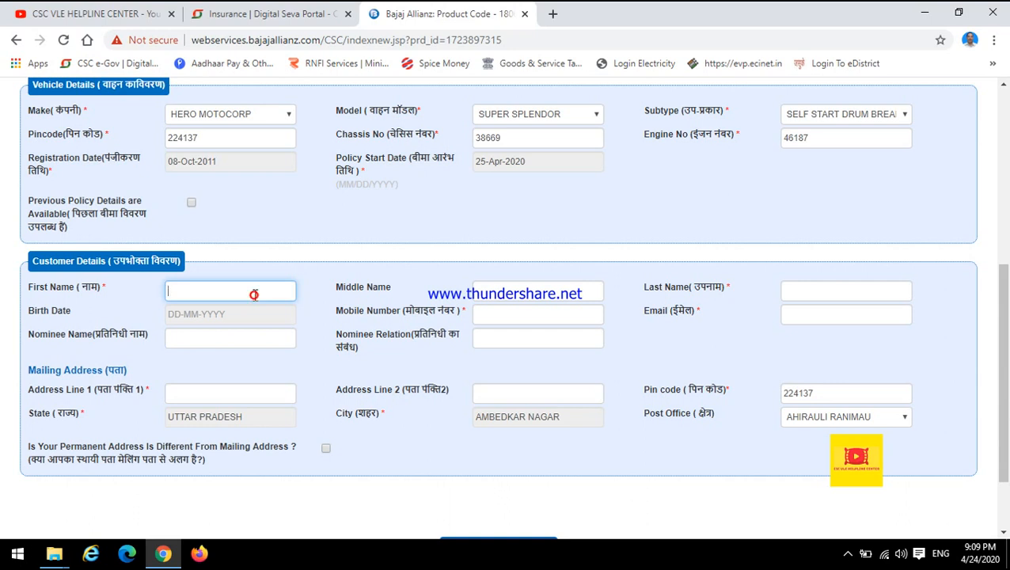
{"action": "type", "text": "RAM"}
{"action": "left_click", "coordinate": [835, 294]}
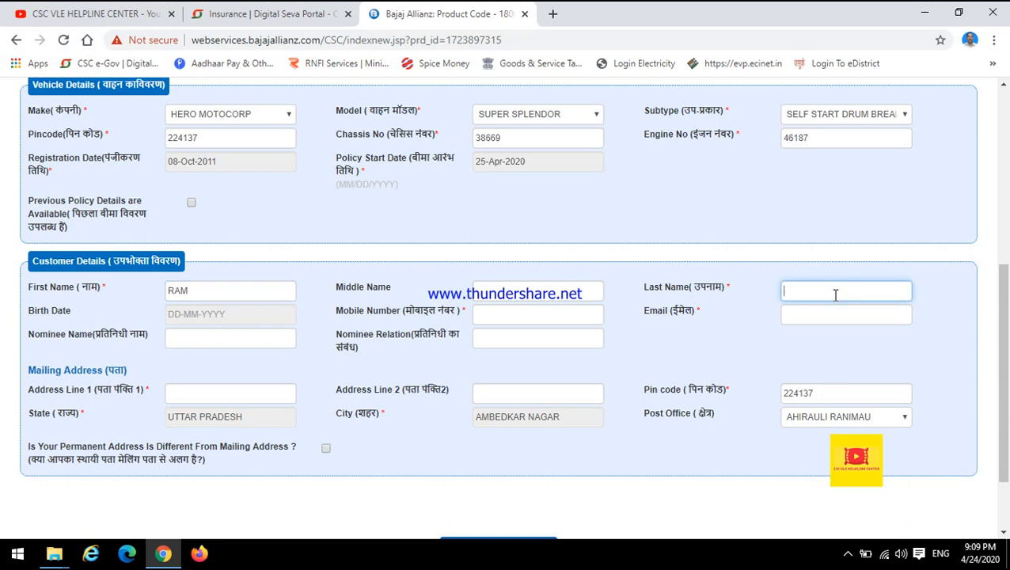
{"action": "left_click", "coordinate": [732, 308]}
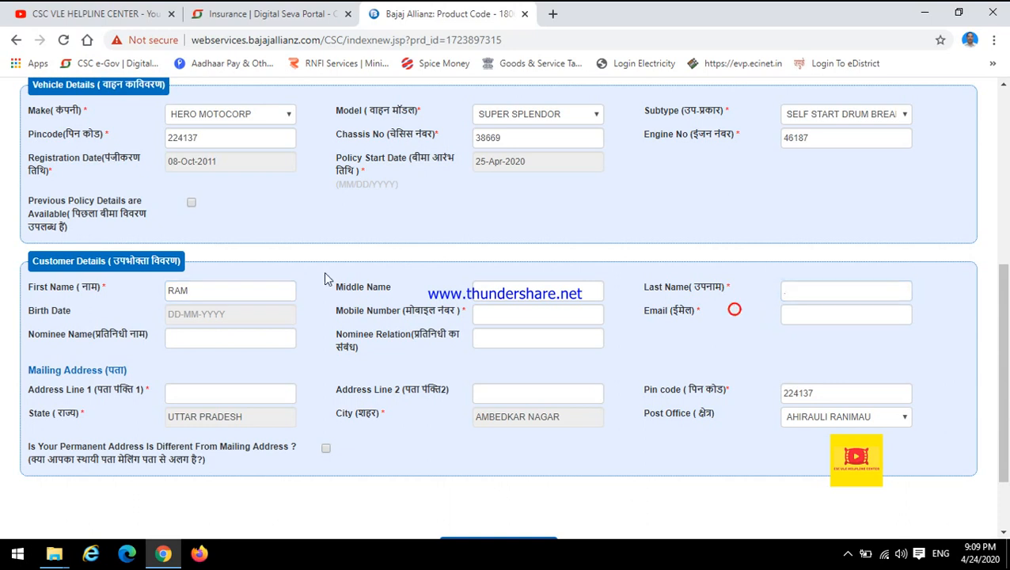
{"action": "left_click", "coordinate": [196, 290]}
{"action": "left_click", "coordinate": [814, 291]}
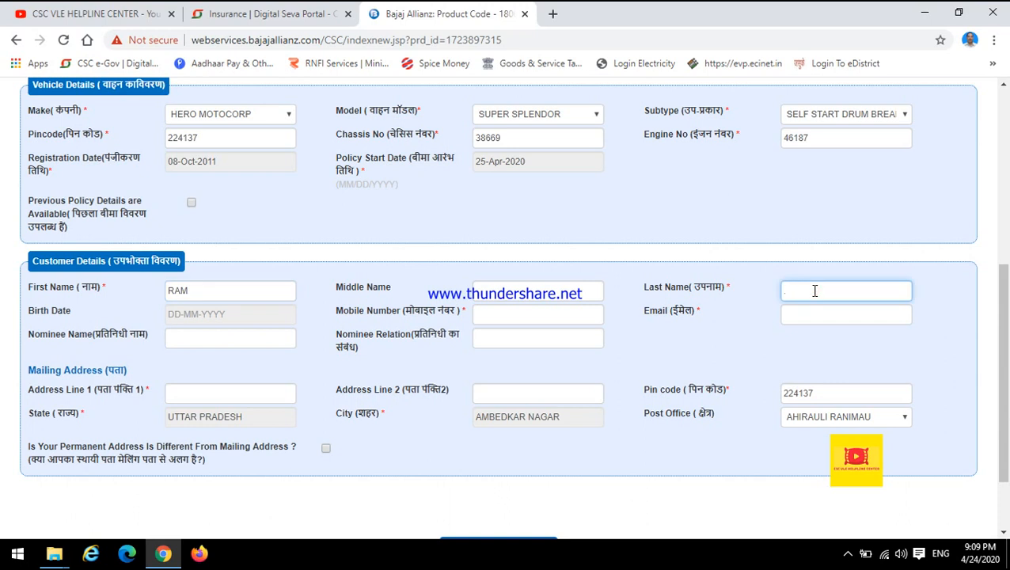
{"action": "left_click", "coordinate": [652, 332]}
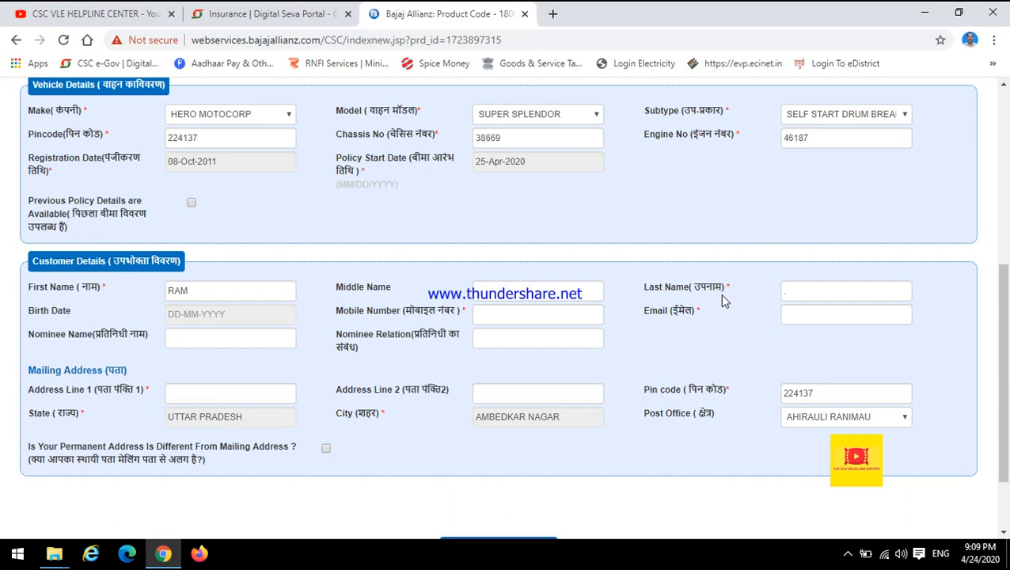
Step: Replace the sample entries in the customer details with the customer's first name and last name
{"action": "double_click", "coordinate": [195, 290]}
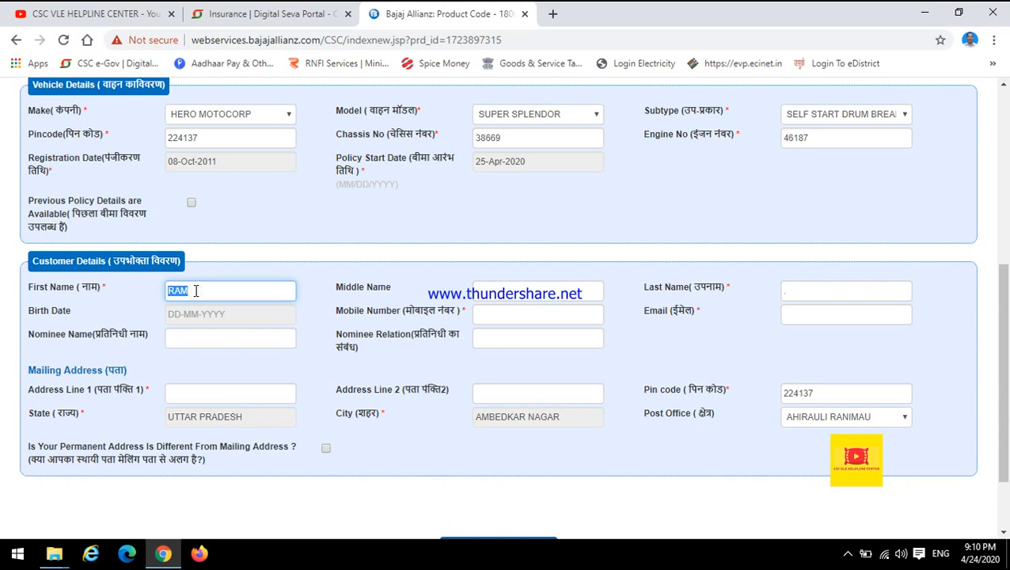
{"action": "left_click", "coordinate": [197, 291]}
{"action": "double_click", "coordinate": [195, 288]}
{"action": "left_click", "coordinate": [196, 290]}
{"action": "key", "text": "ctrl+s"}
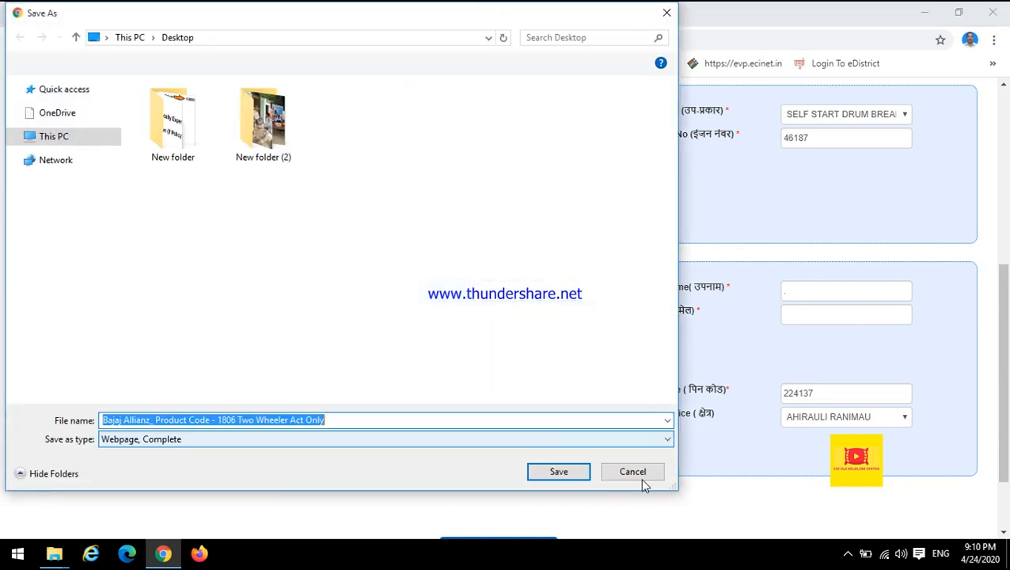
{"action": "left_click", "coordinate": [634, 472]}
{"action": "left_click", "coordinate": [214, 293]}
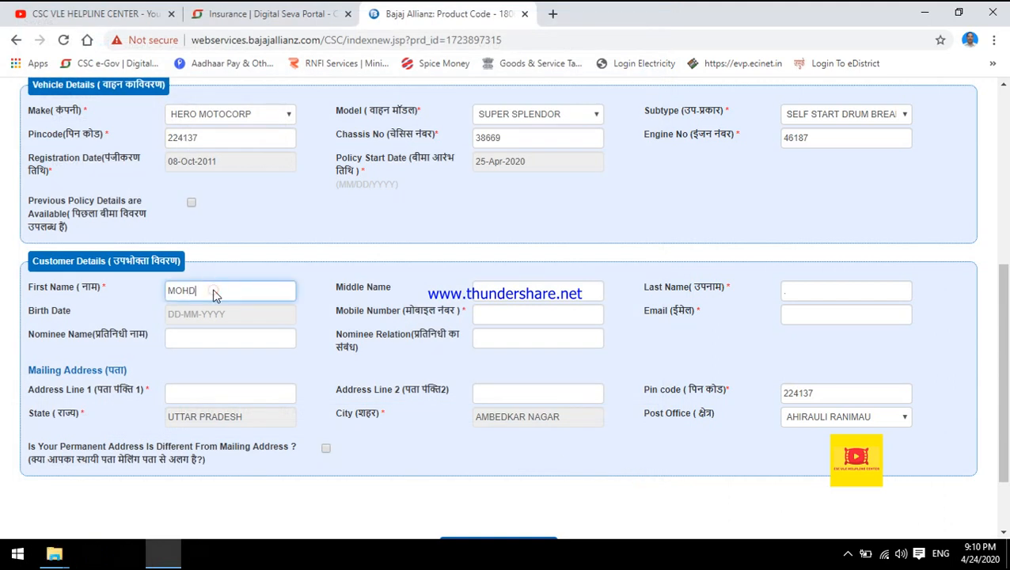
{"action": "left_click", "coordinate": [816, 293]}
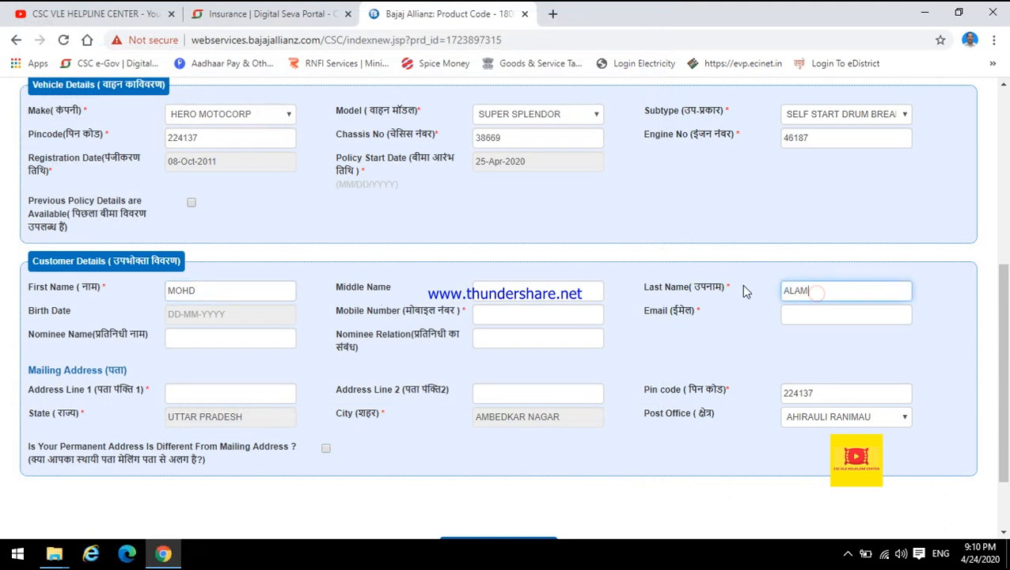
{"action": "left_click", "coordinate": [672, 260]}
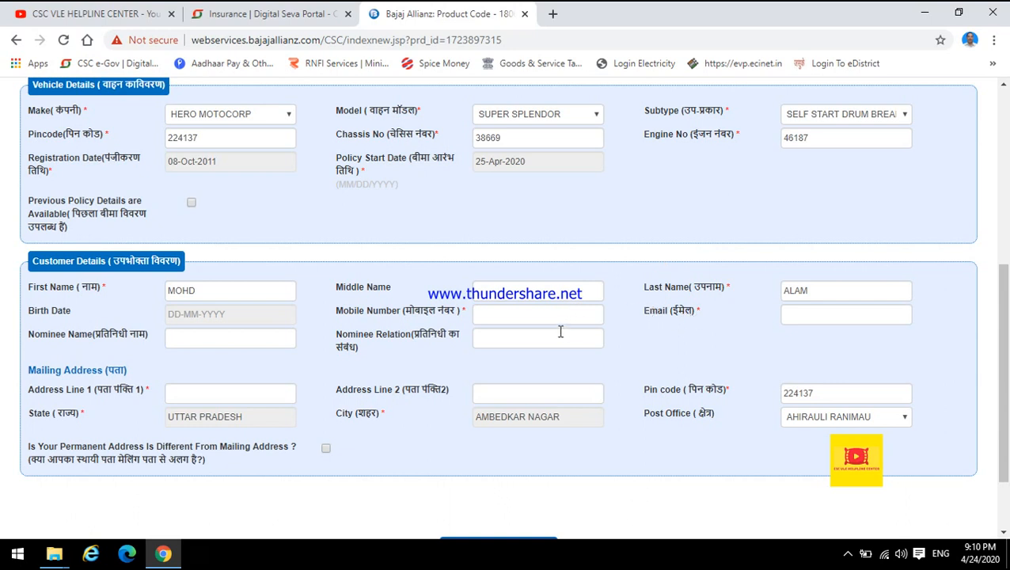
Step: Enter the customer's ten-digit mobile number in the customer details
{"action": "left_click", "coordinate": [510, 315]}
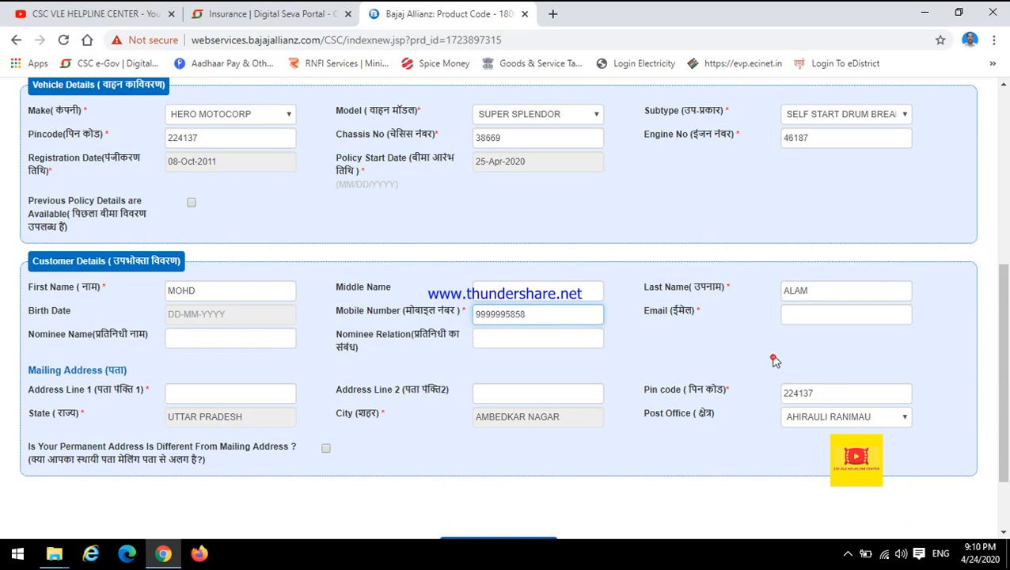
Step: Look over the email, nominee name and mailing address line fields in the customer details
{"action": "left_click", "coordinate": [784, 317]}
{"action": "left_click_drag", "start_coordinate": [636, 310], "coordinate": [710, 318]}
{"action": "left_click", "coordinate": [713, 329]}
{"action": "left_click", "coordinate": [798, 313]}
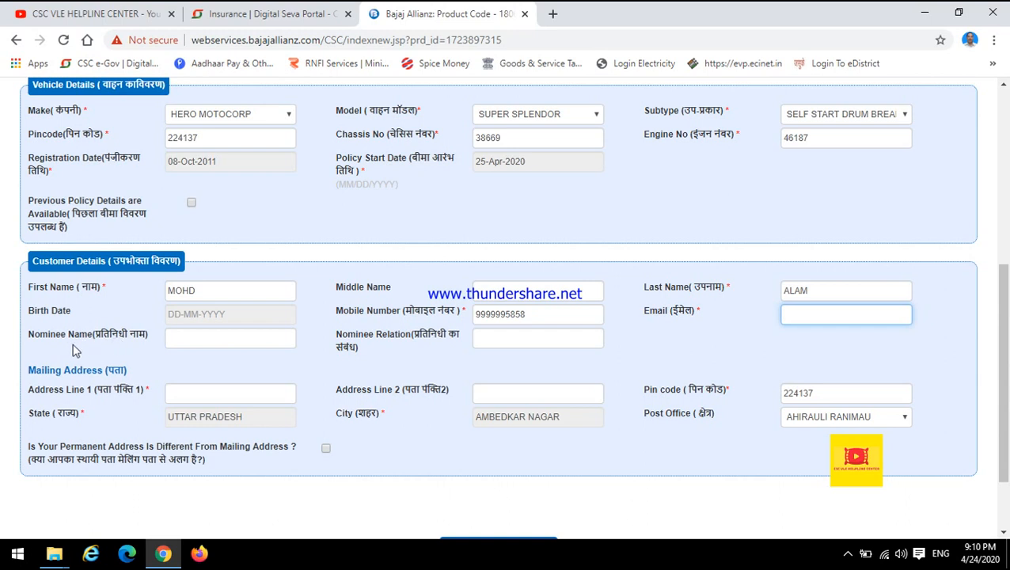
{"action": "left_click", "coordinate": [198, 345]}
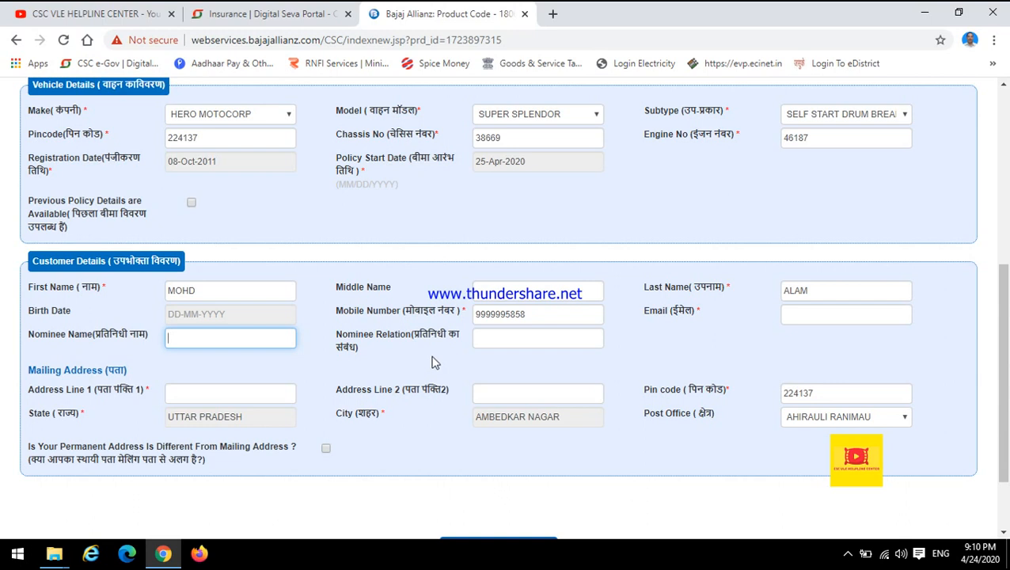
{"action": "left_click", "coordinate": [174, 399]}
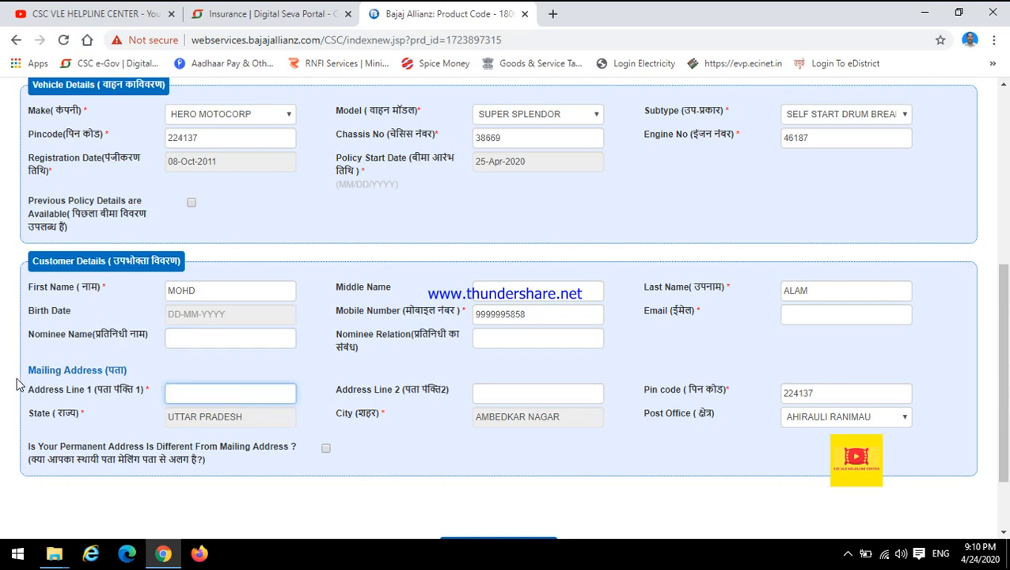
{"action": "left_click", "coordinate": [190, 394]}
{"action": "left_click", "coordinate": [489, 394]}
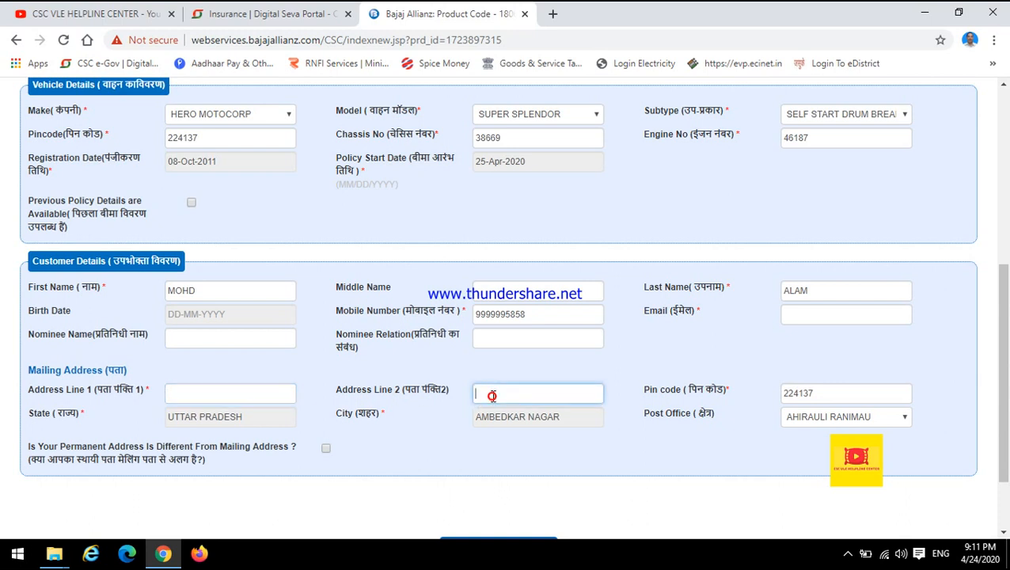
{"action": "left_click", "coordinate": [242, 392]}
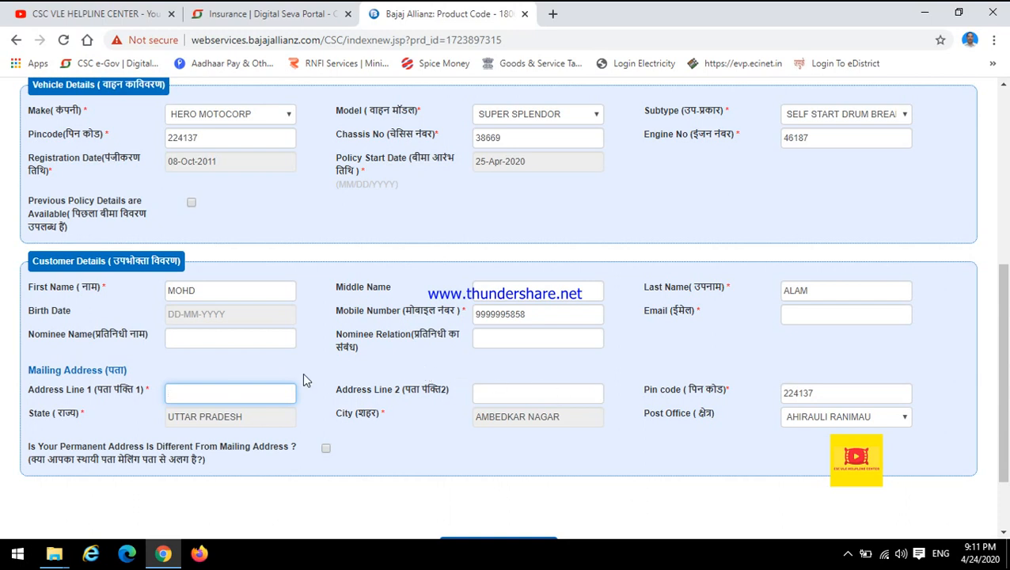
Step: Fill in Address Line 1 and Address Line 2 of the mailing address with sample text
{"action": "scroll", "coordinate": [304, 382], "scroll_direction": "down", "scroll_amount": 2}
{"action": "left_click", "coordinate": [422, 377]}
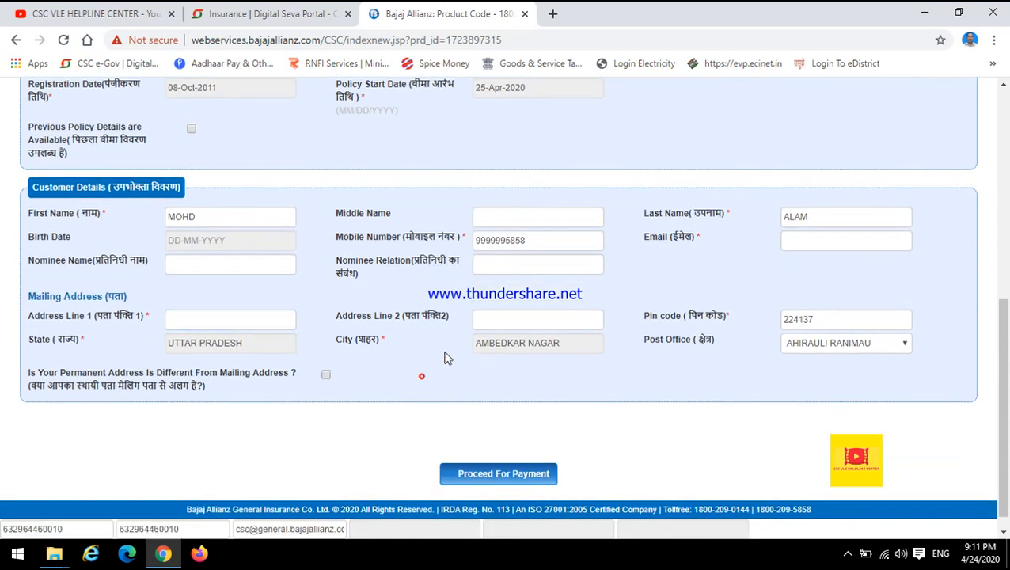
{"action": "left_click", "coordinate": [244, 319]}
{"action": "type", "text": "lkfdjsalkd"}
{"action": "key", "text": "Tab"}
{"action": "type", "text": "lkfjsadl"}
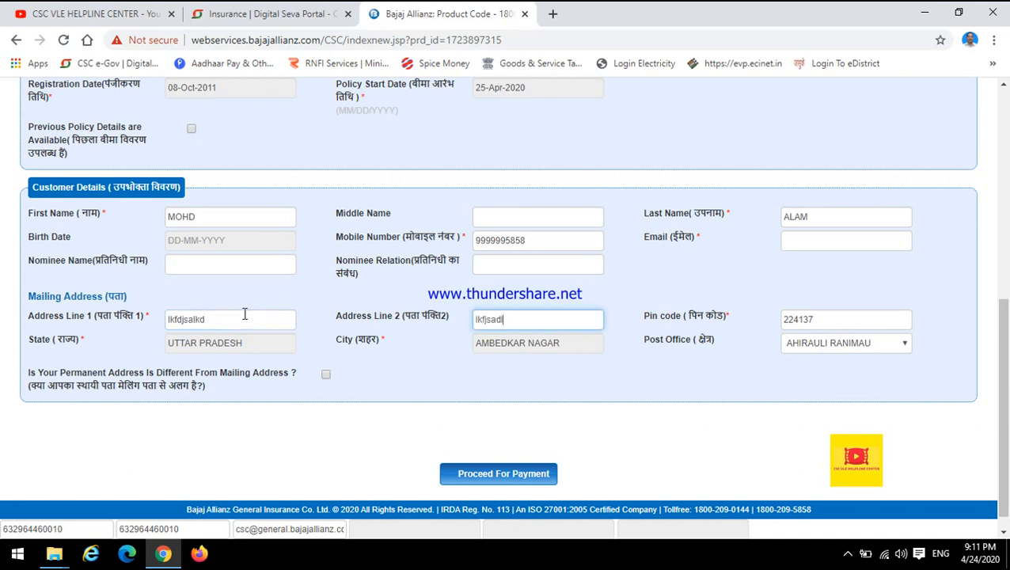
Step: Replace the mailing address pin code in the customer details with another six-digit postal code
{"action": "left_click", "coordinate": [812, 322]}
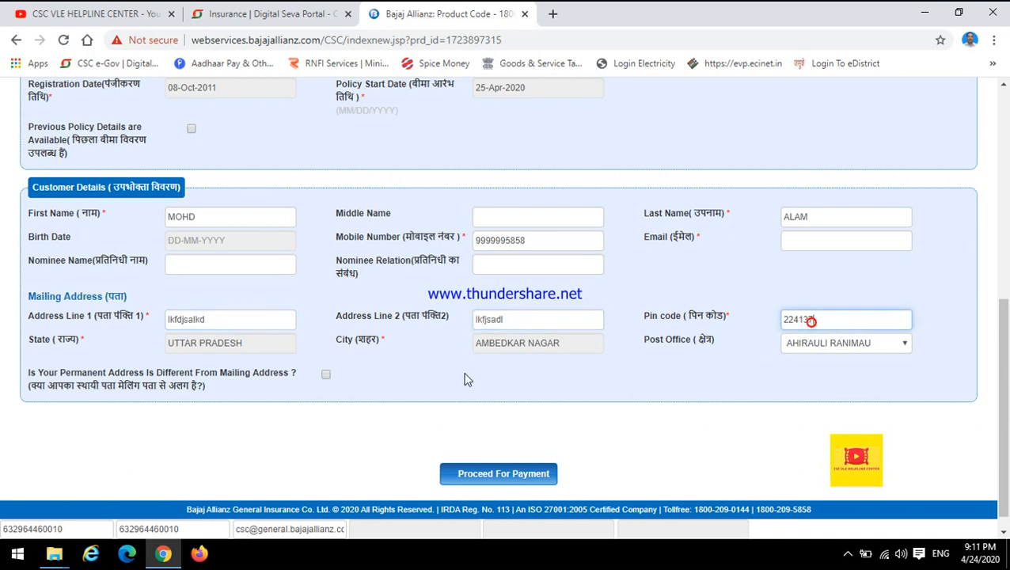
{"action": "scroll", "coordinate": [287, 270], "scroll_direction": "up", "scroll_amount": 3}
{"action": "scroll", "coordinate": [401, 314], "scroll_direction": "down", "scroll_amount": 2}
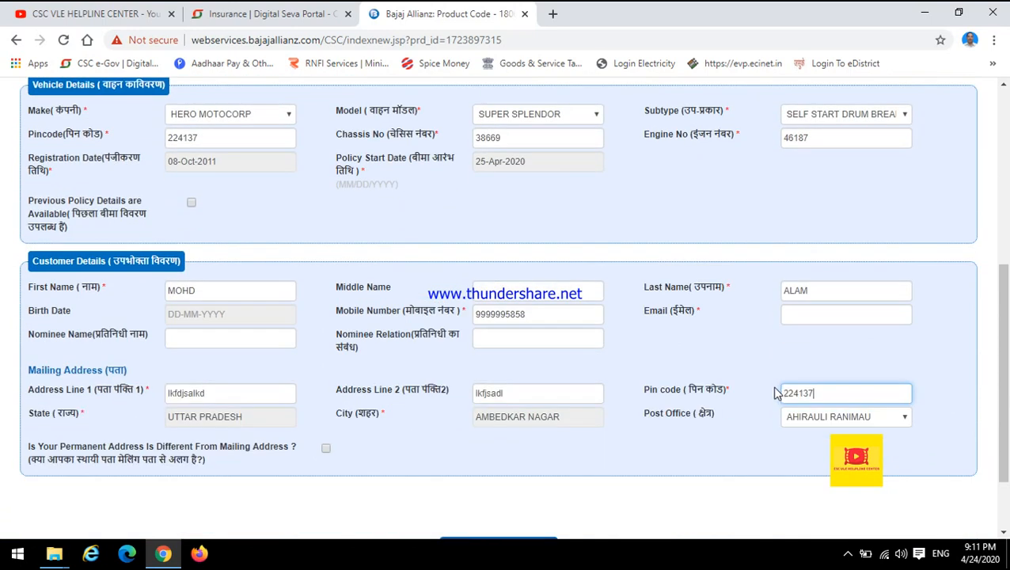
{"action": "double_click", "coordinate": [823, 397]}
{"action": "type", "text": "224147"}
{"action": "left_click", "coordinate": [739, 346]}
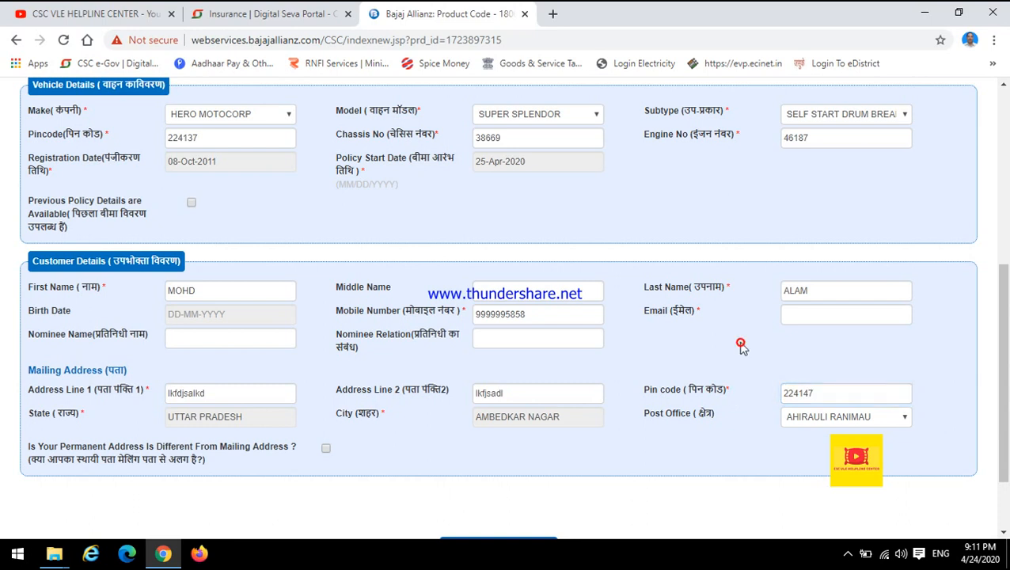
Step: Look through the Post Office options available for the mailing address
{"action": "left_click", "coordinate": [809, 424]}
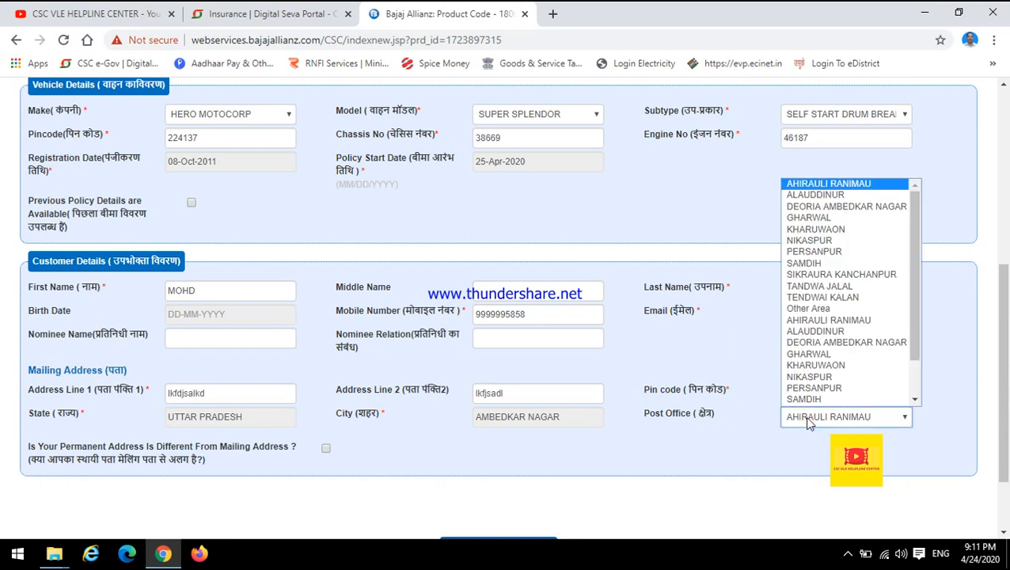
{"action": "scroll", "coordinate": [828, 302], "scroll_direction": "down", "scroll_amount": 1}
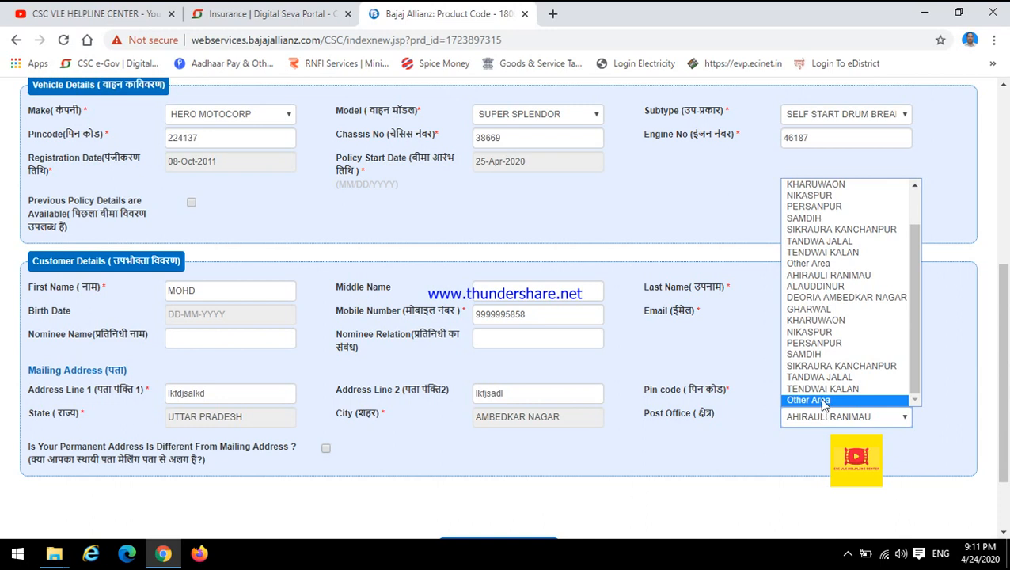
{"action": "scroll", "coordinate": [827, 316], "scroll_direction": "up", "scroll_amount": 1}
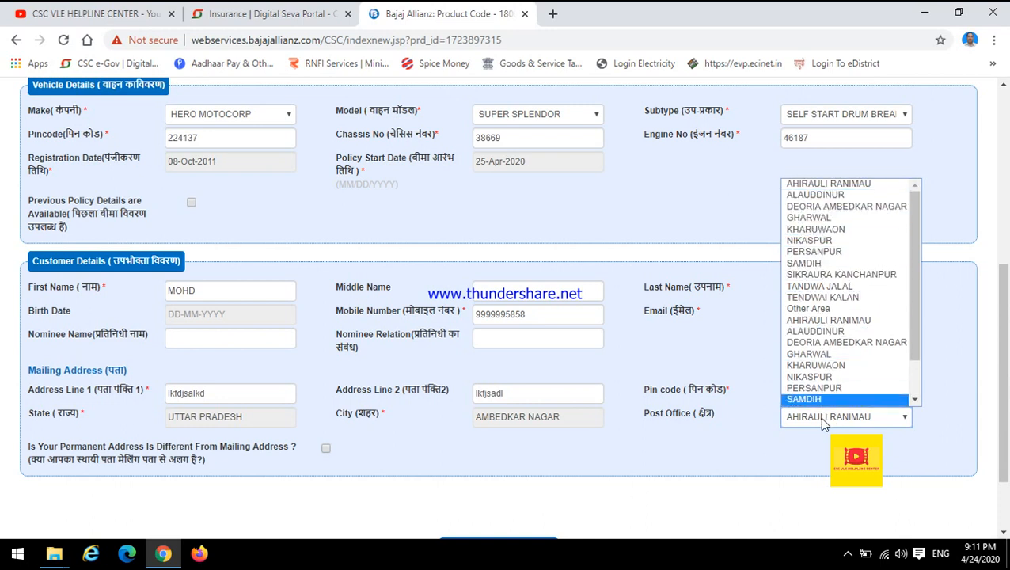
{"action": "left_click", "coordinate": [833, 425]}
Step: Enable the option for a permanent address different from the mailing address to view its extra fields, and disable it again
{"action": "scroll", "coordinate": [662, 362], "scroll_direction": "down", "scroll_amount": 1}
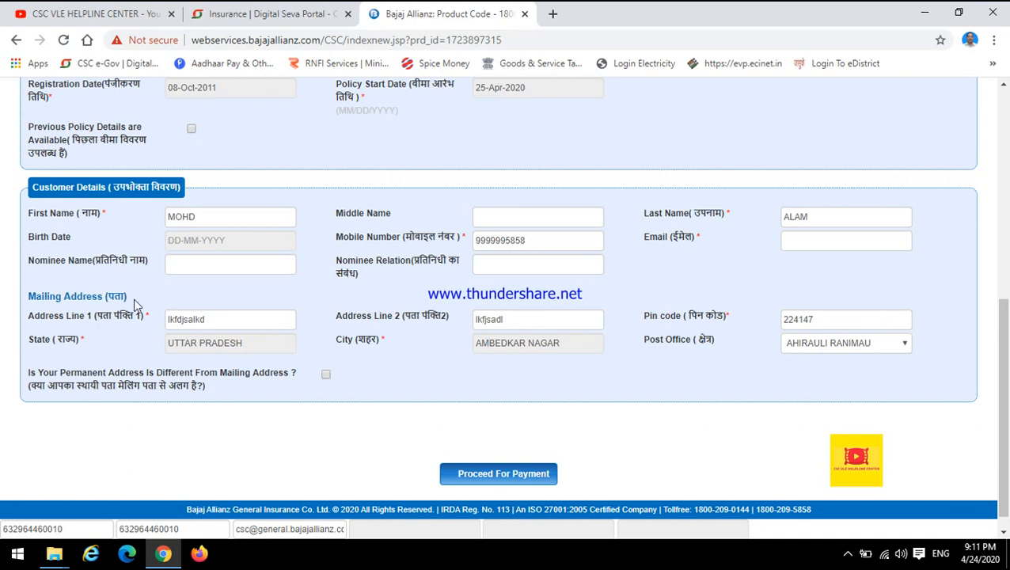
{"action": "left_click_drag", "start_coordinate": [42, 377], "coordinate": [298, 383]}
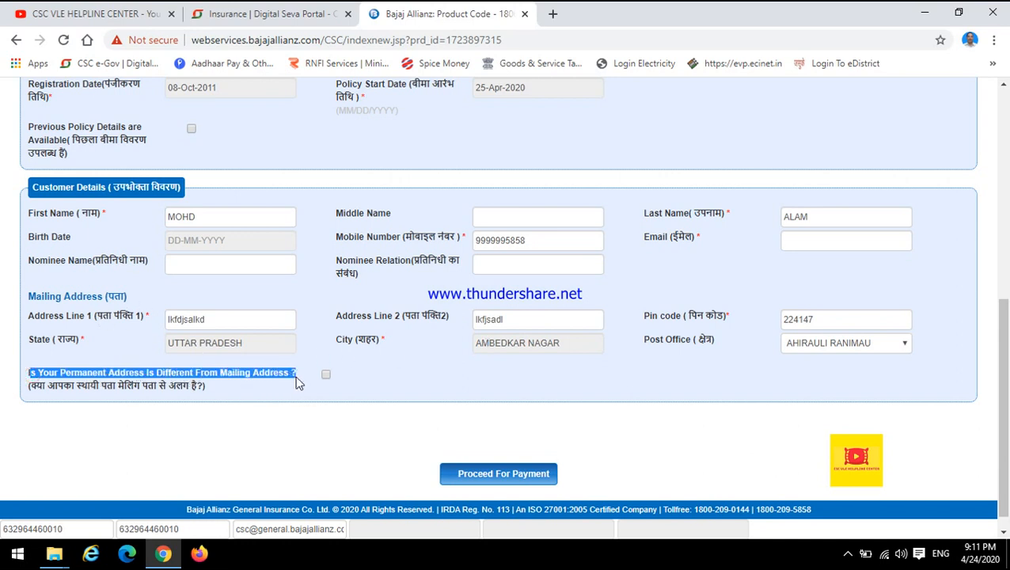
{"action": "left_click", "coordinate": [279, 393]}
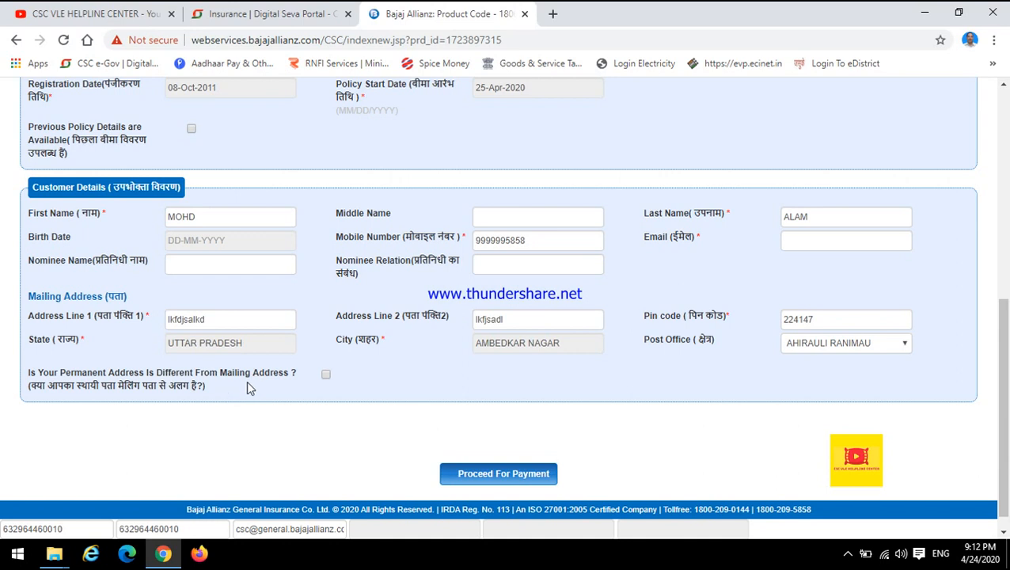
{"action": "left_click", "coordinate": [326, 375]}
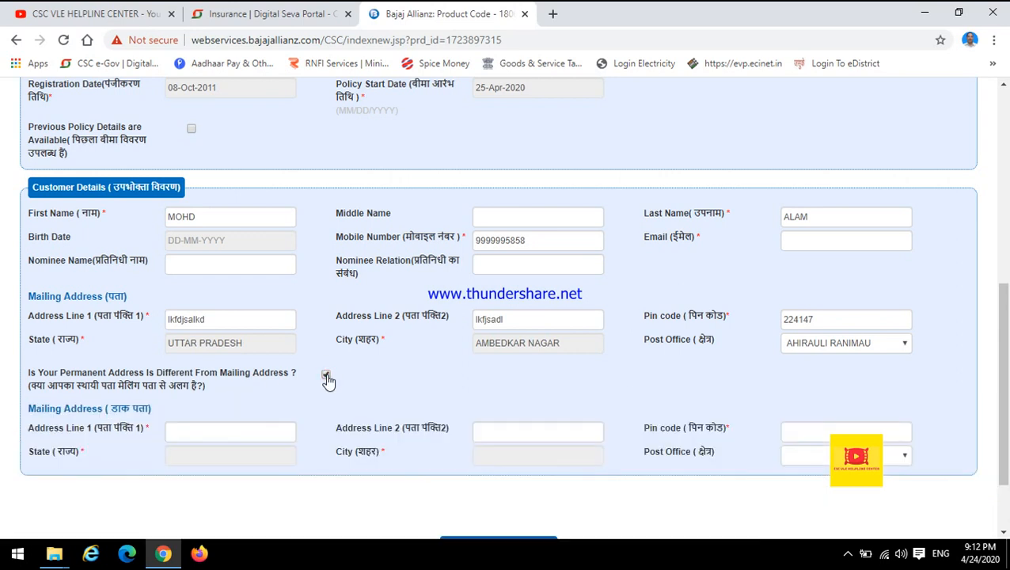
{"action": "left_click", "coordinate": [327, 376]}
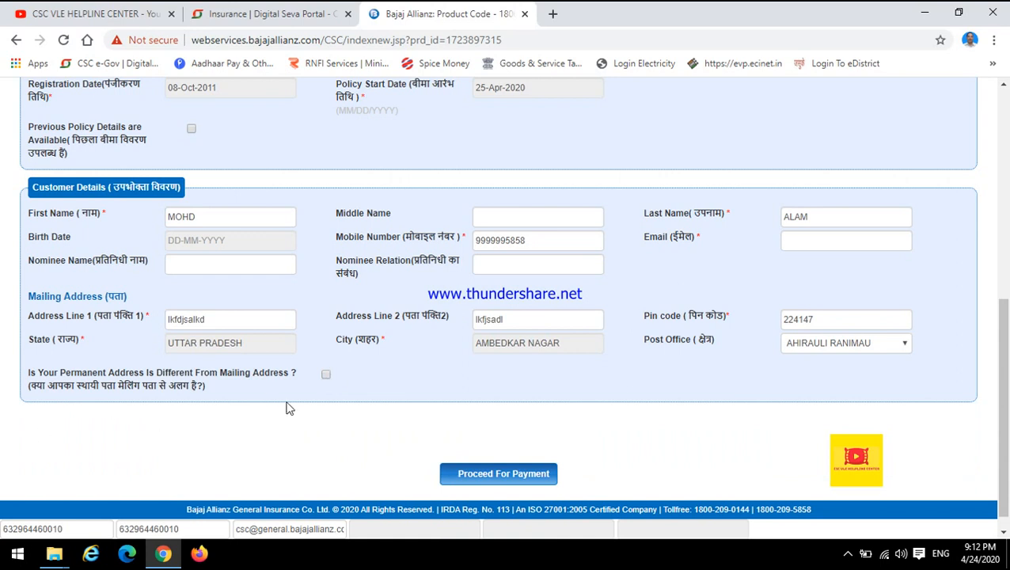
{"action": "scroll", "coordinate": [396, 405], "scroll_direction": "up", "scroll_amount": 3}
{"action": "scroll", "coordinate": [395, 369], "scroll_direction": "down", "scroll_amount": 2}
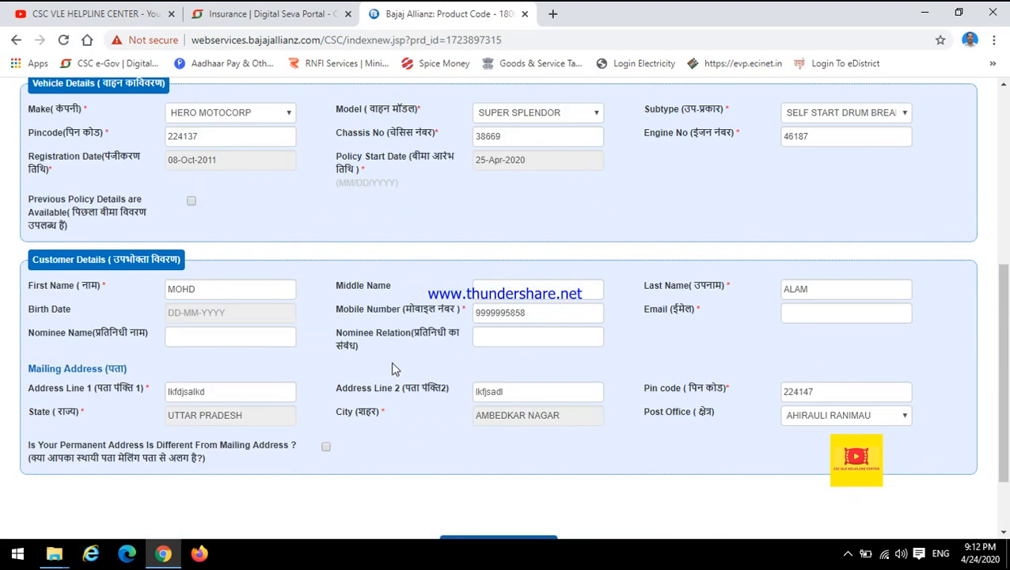
{"action": "scroll", "coordinate": [395, 369], "scroll_direction": "down", "scroll_amount": 1}
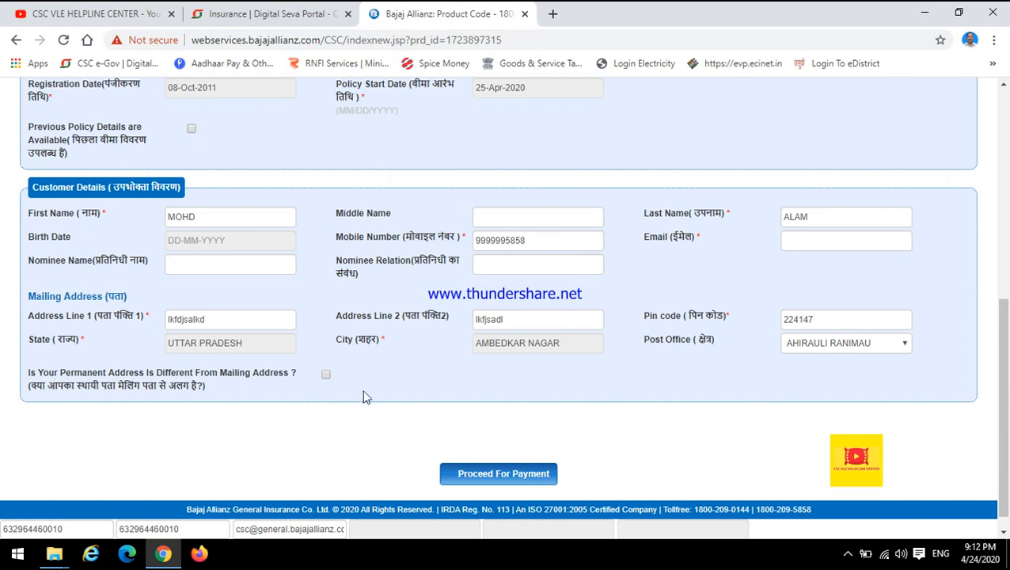
{"action": "left_click", "coordinate": [324, 374]}
{"action": "left_click", "coordinate": [225, 431]}
{"action": "left_click", "coordinate": [490, 429]}
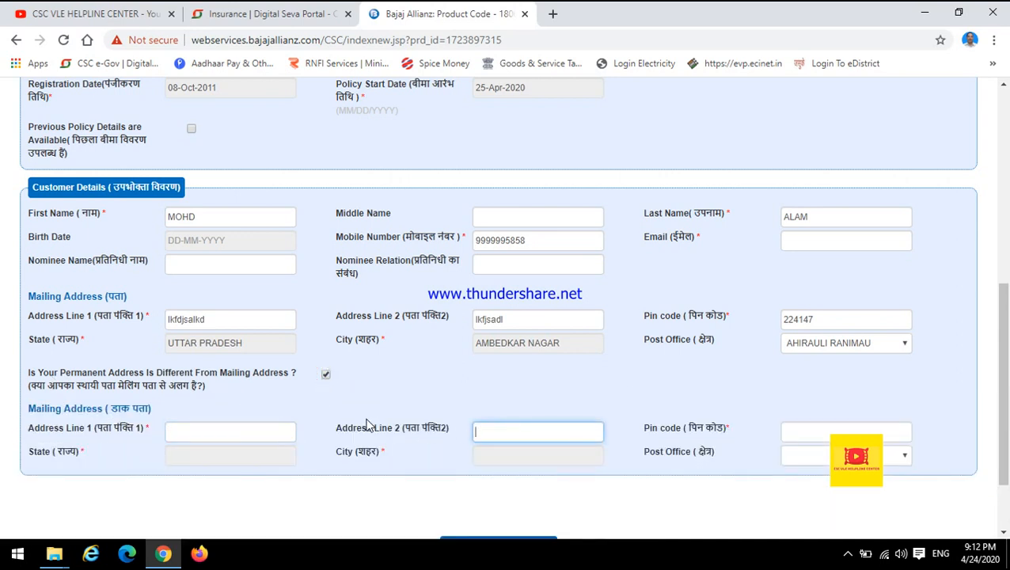
{"action": "left_click", "coordinate": [326, 376]}
{"action": "left_click", "coordinate": [370, 371]}
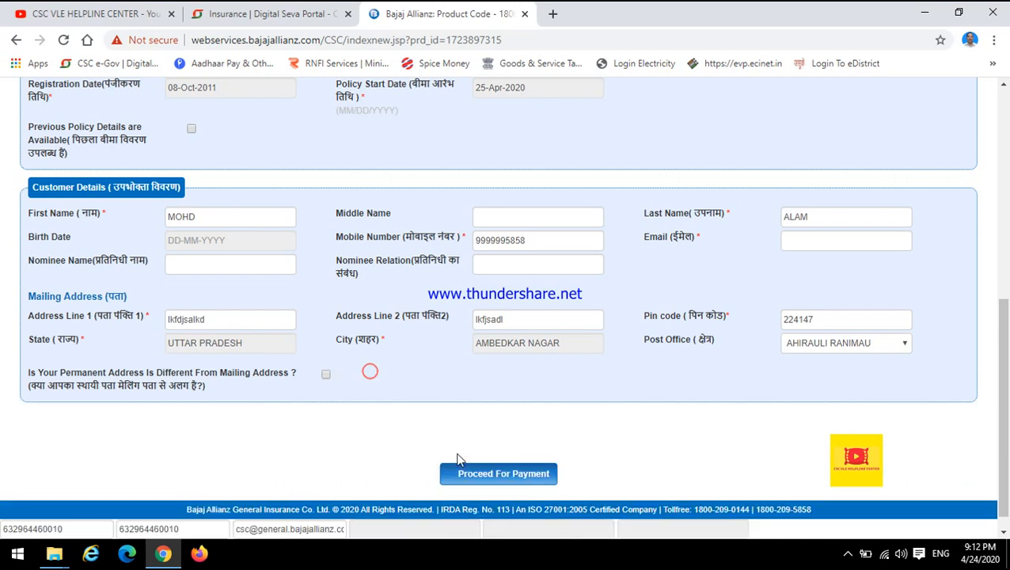
Step: Try to proceed for payment, and examine the policy's net premium, GST and total premium
{"action": "left_click", "coordinate": [476, 484]}
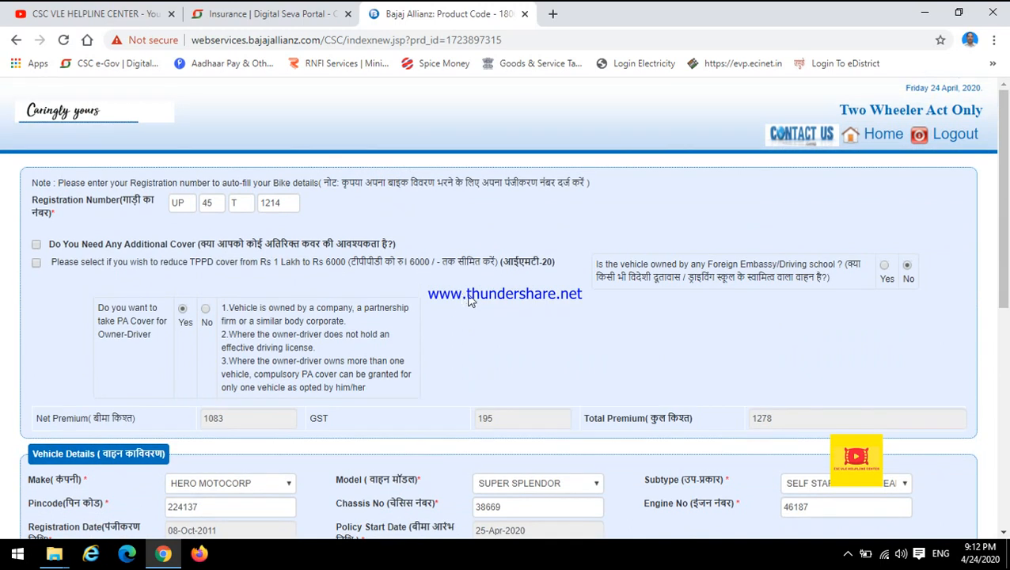
{"action": "scroll", "coordinate": [567, 306], "scroll_direction": "down", "scroll_amount": 1}
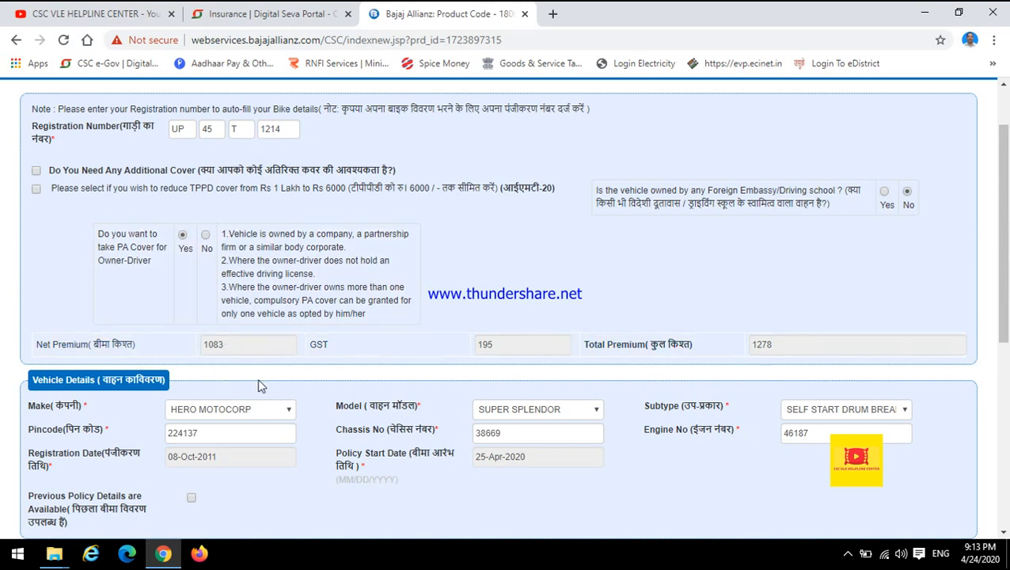
{"action": "double_click", "coordinate": [222, 343]}
{"action": "left_click", "coordinate": [237, 345]}
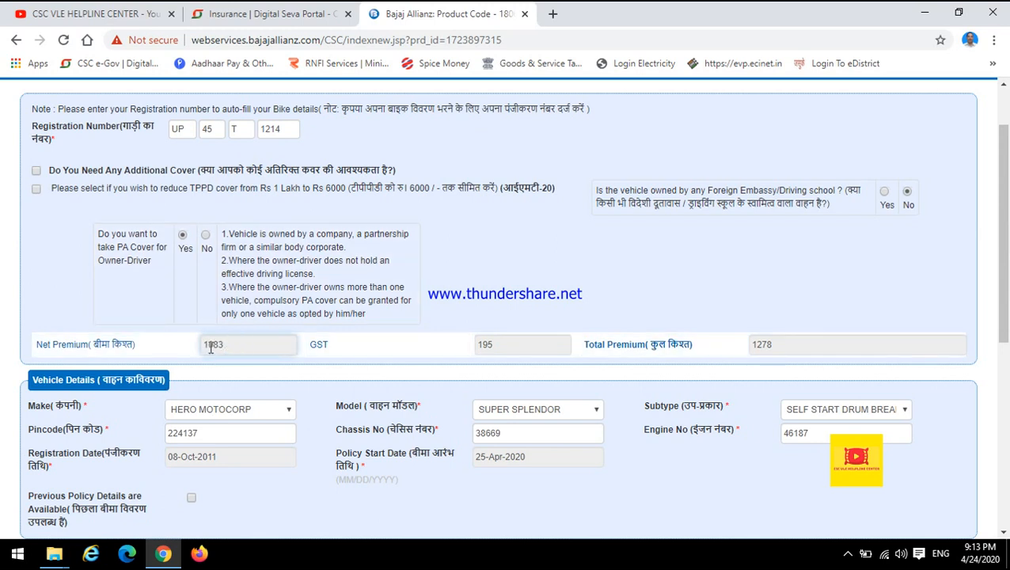
{"action": "double_click", "coordinate": [237, 345]}
{"action": "left_click", "coordinate": [246, 345]}
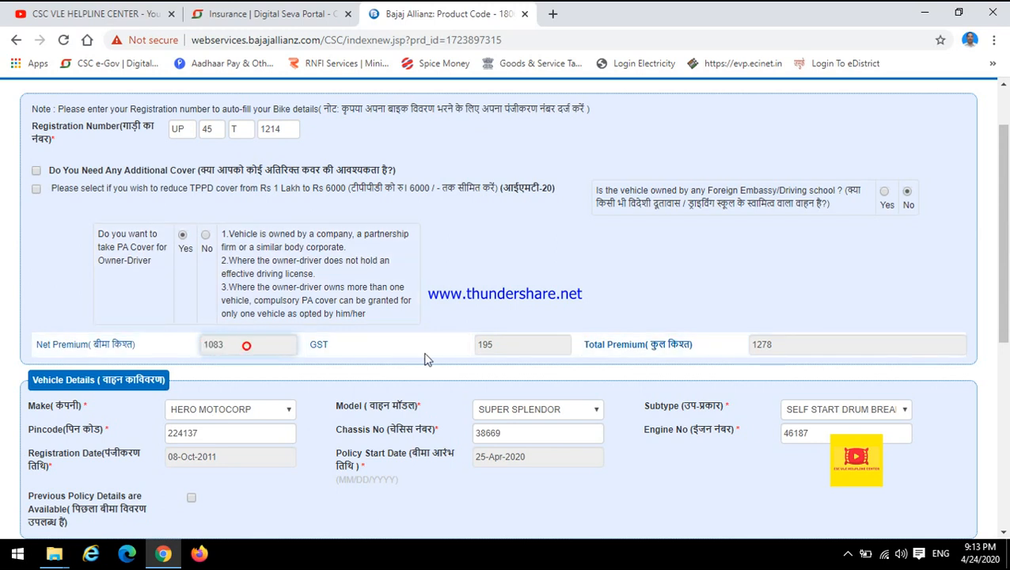
{"action": "double_click", "coordinate": [481, 346]}
{"action": "left_click", "coordinate": [480, 345]}
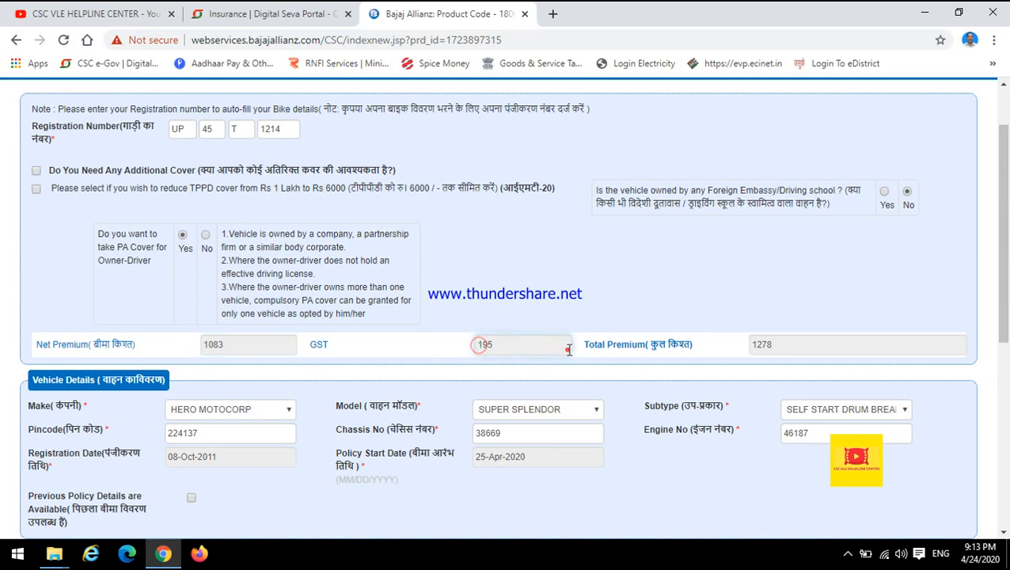
{"action": "double_click", "coordinate": [753, 344]}
{"action": "left_click", "coordinate": [788, 344]}
Step: Try to proceed for payment from the end of the policy form
{"action": "scroll", "coordinate": [761, 338], "scroll_direction": "down", "scroll_amount": 5}
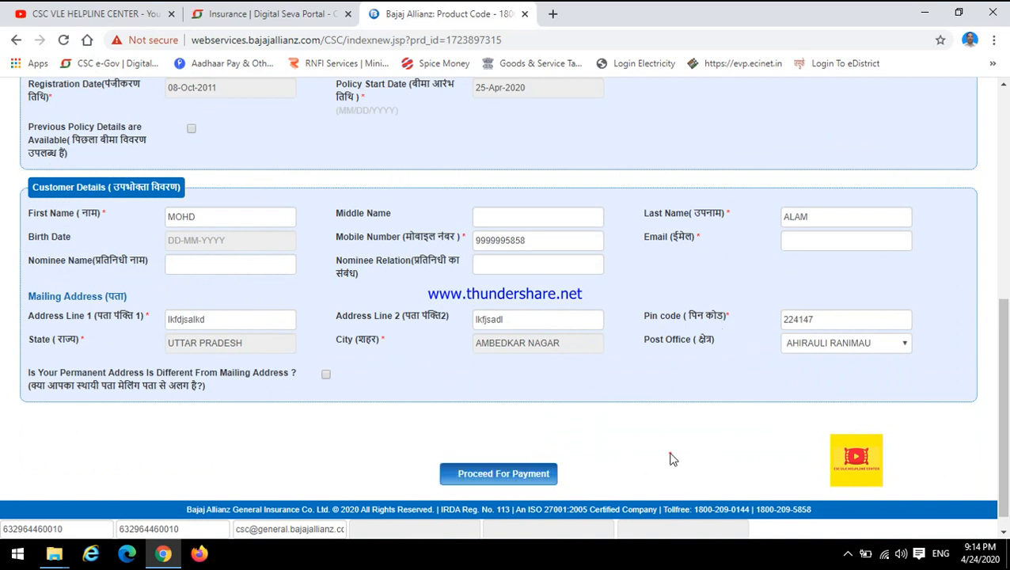
{"action": "left_click", "coordinate": [518, 475]}
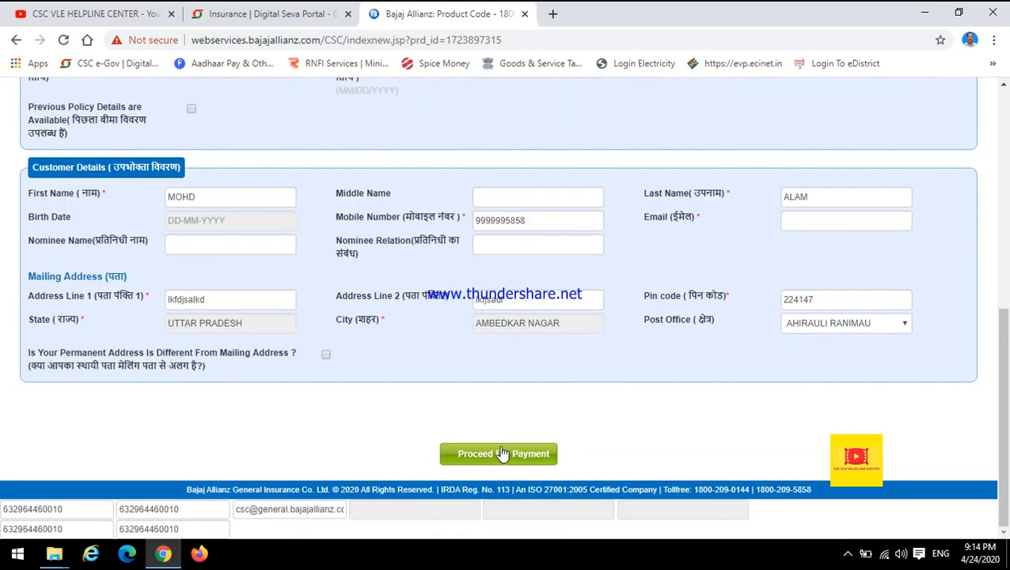
{"action": "left_click", "coordinate": [500, 454]}
{"action": "scroll", "coordinate": [501, 454], "scroll_direction": "down", "scroll_amount": 9}
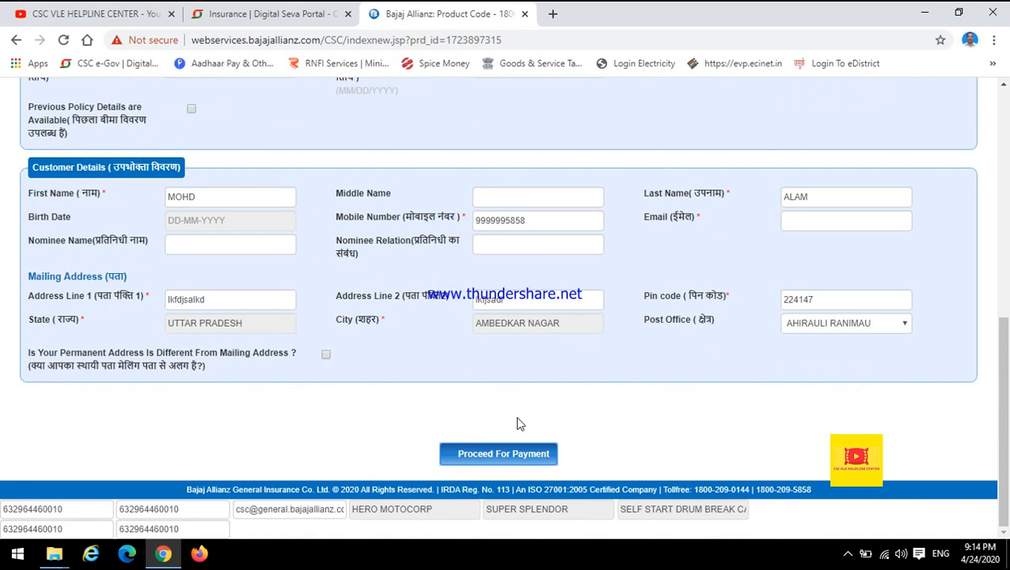
Step: Set the chassis number to kfjsdlakf66 and the engine number to lfkjdslafj6326321 in the vehicle details
{"action": "scroll", "coordinate": [535, 361], "scroll_direction": "up", "scroll_amount": 3}
{"action": "double_click", "coordinate": [509, 267]}
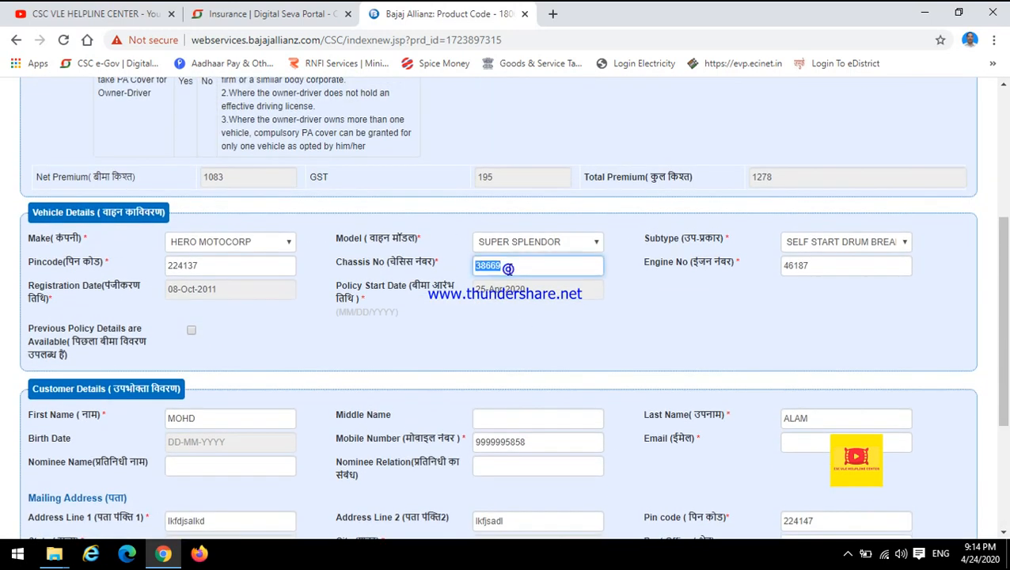
{"action": "type", "text": "kfjsdlakf66"}
{"action": "left_click", "coordinate": [834, 260]}
{"action": "double_click", "coordinate": [832, 264]}
{"action": "type", "text": "lfkjdslafj6326321"}
{"action": "key", "text": "ctrl+a"}
Step: Try again to proceed for payment with the new chassis and engine numbers
{"action": "scroll", "coordinate": [574, 289], "scroll_direction": "down", "scroll_amount": 3}
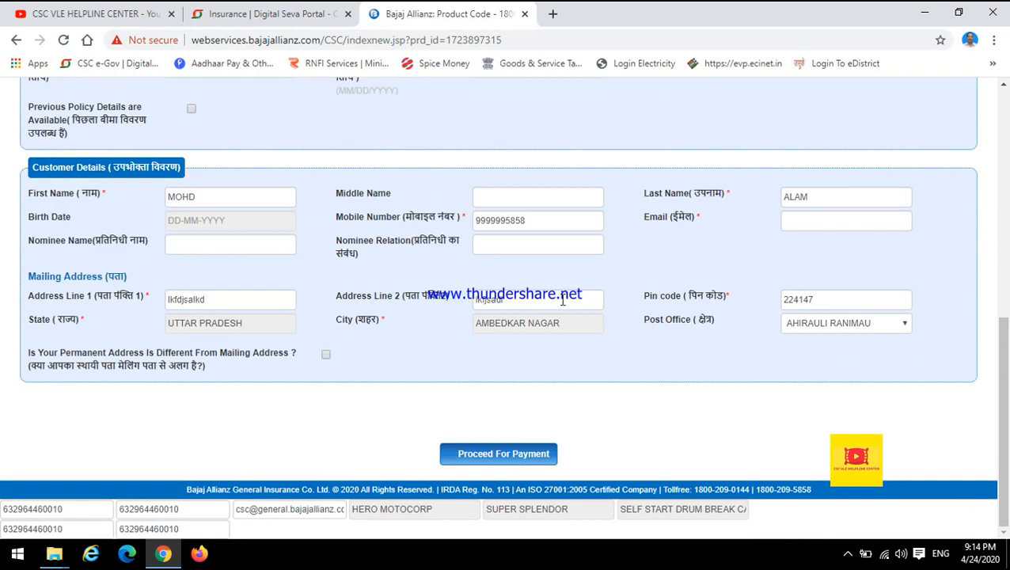
{"action": "left_click", "coordinate": [487, 457]}
{"action": "scroll", "coordinate": [419, 287], "scroll_direction": "down", "scroll_amount": 5}
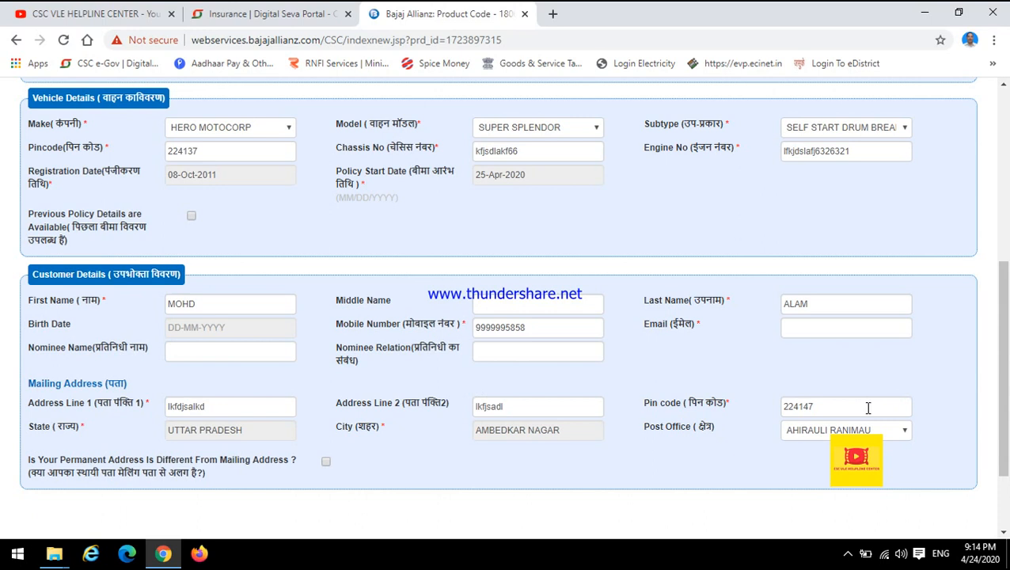
Step: Enter the customer's email address in the customer details and proceed for payment
{"action": "scroll", "coordinate": [863, 405], "scroll_direction": "up", "scroll_amount": 1}
{"action": "left_click", "coordinate": [823, 406]}
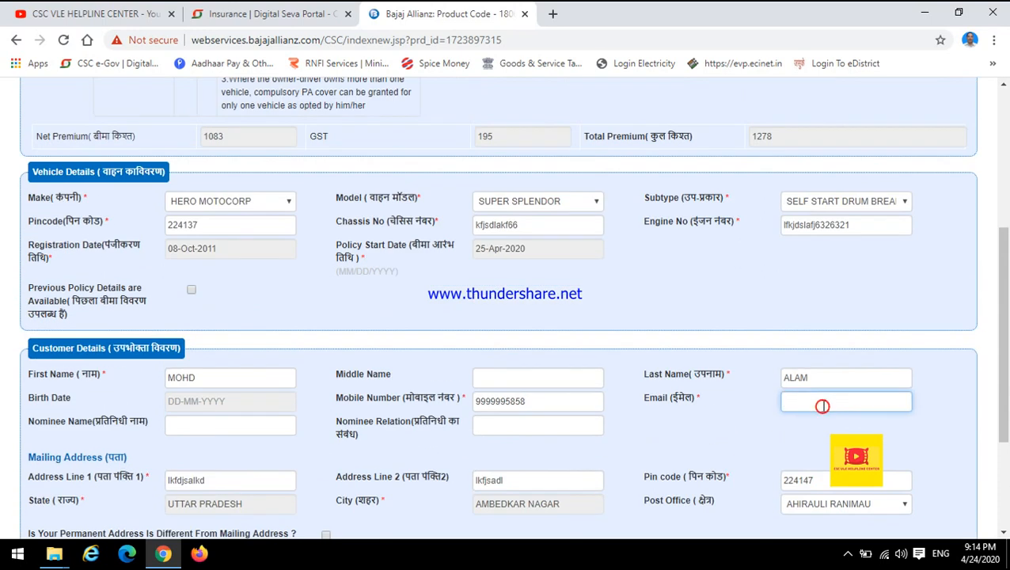
{"action": "left_click", "coordinate": [688, 436]}
{"action": "scroll", "coordinate": [555, 451], "scroll_direction": "down", "scroll_amount": 3}
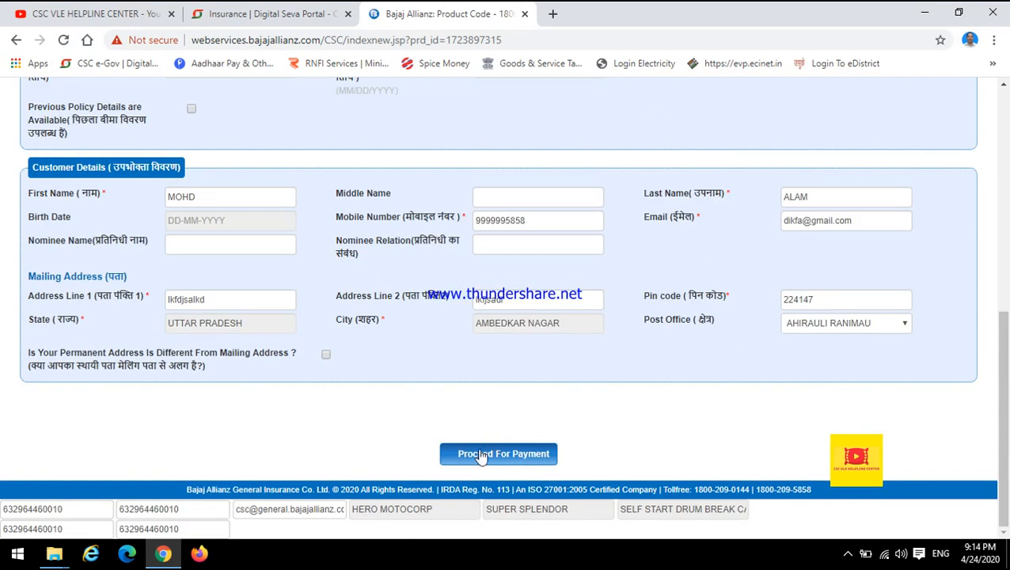
{"action": "left_click", "coordinate": [480, 457]}
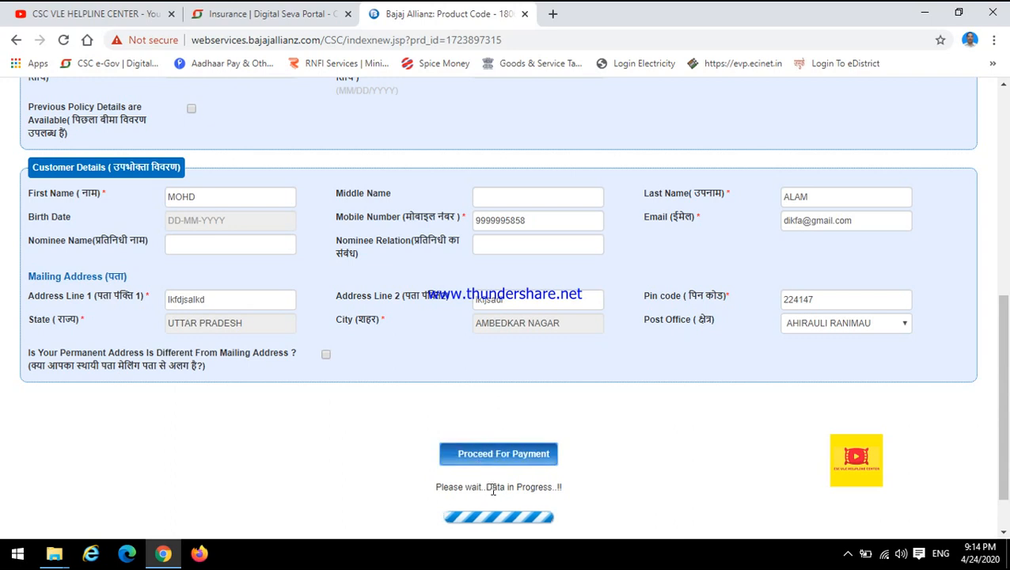
Step: Close the Bajaj Allianz policy form and return to the Motor Third Party services of the Digital Seva Portal
{"action": "left_click", "coordinate": [525, 15]}
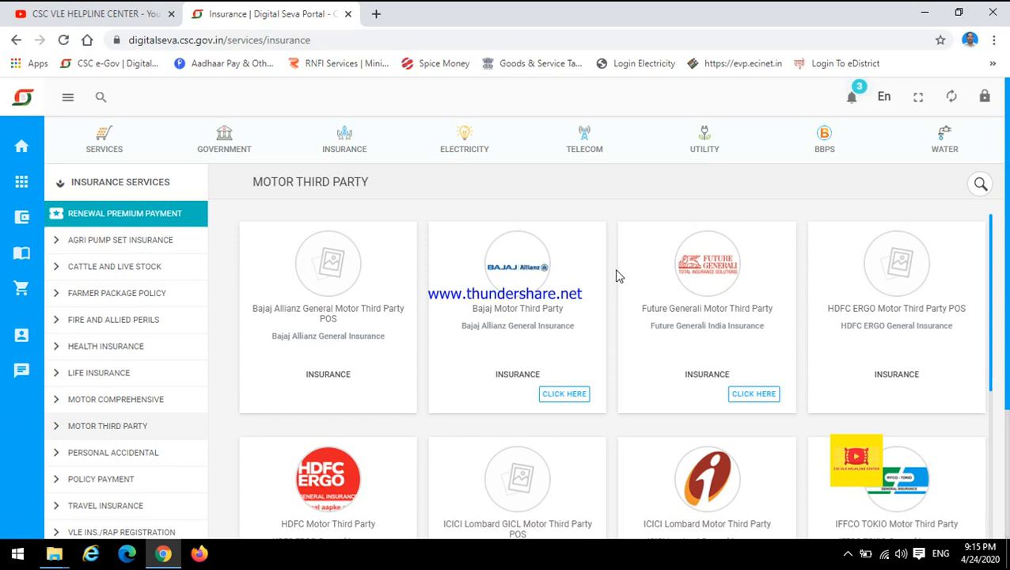
{"action": "left_click", "coordinate": [848, 553]}
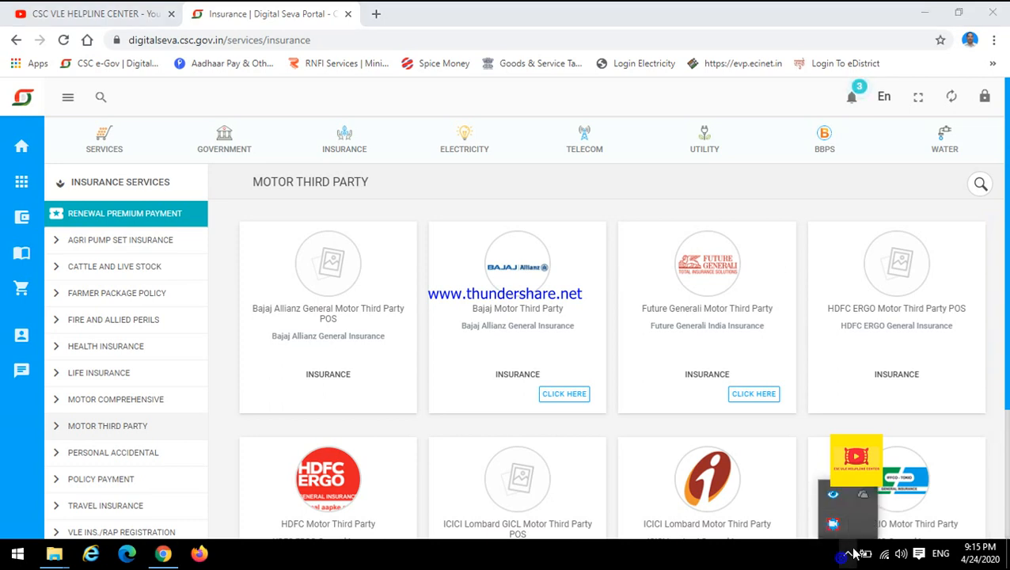